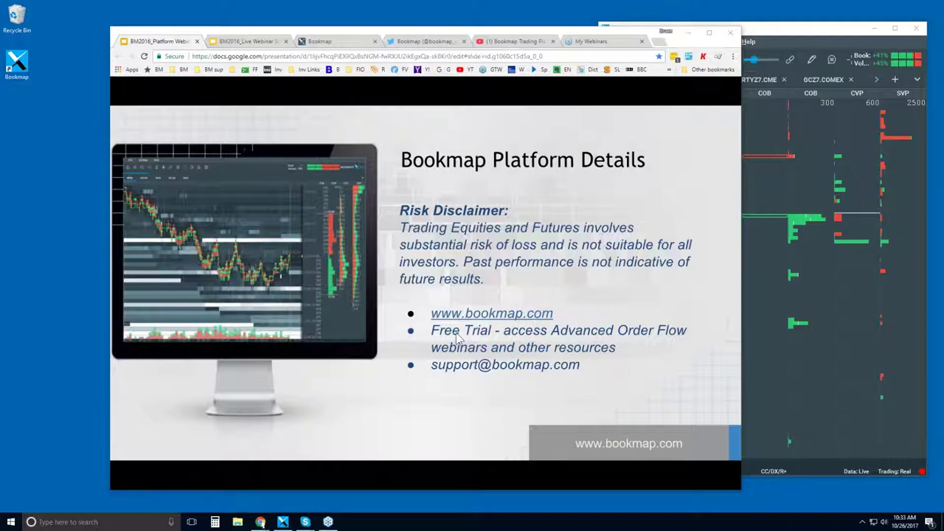
- Widen the browser window and go to the Intro section of the Bookmap website
drag(741, 495, 868, 497)
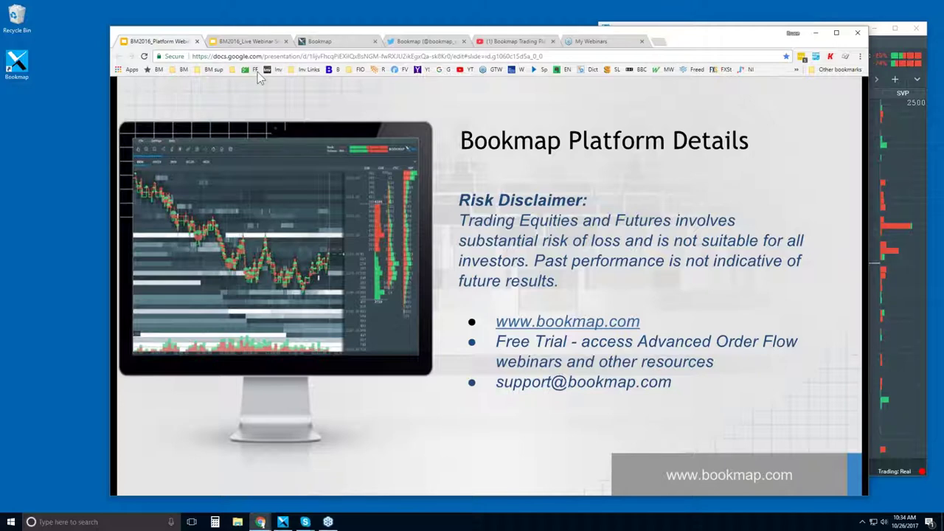
click(330, 41)
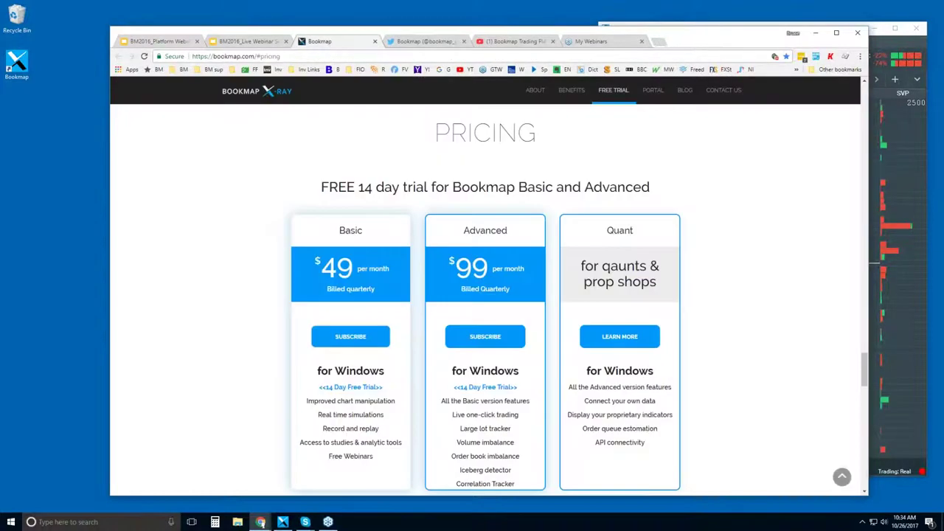
drag(865, 369, 868, 89)
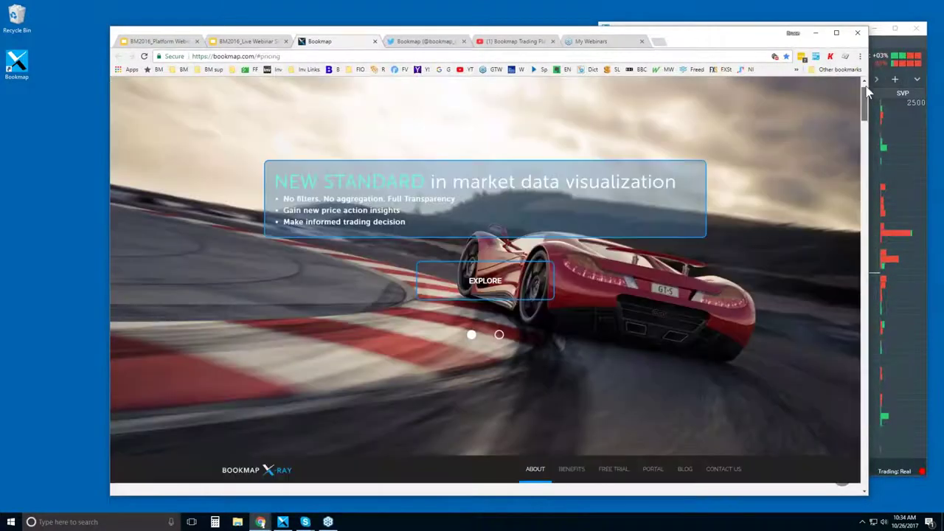
click(483, 323)
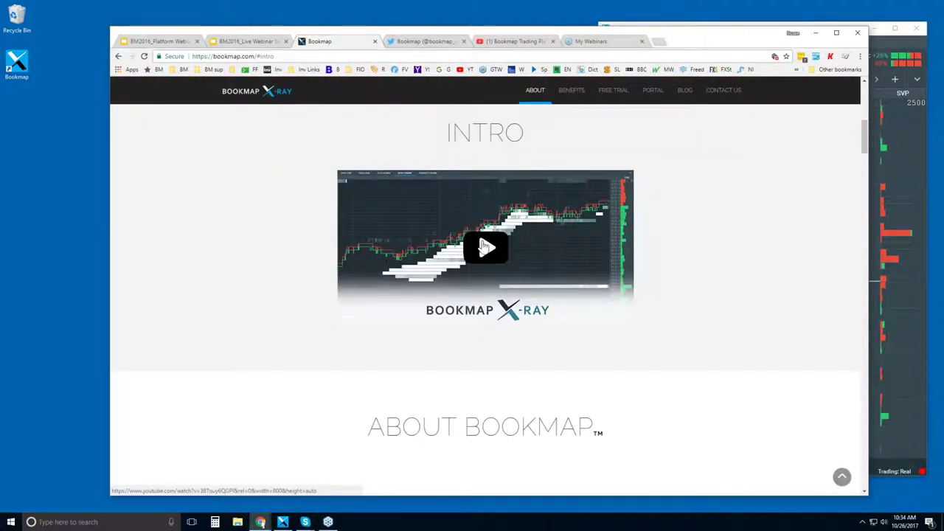
- Review the Bookmap site's Nasdaq TotalView advantages, Connectivity list and Pricing section for the Basic, Advanced and Quant versions
drag(864, 137, 841, 278)
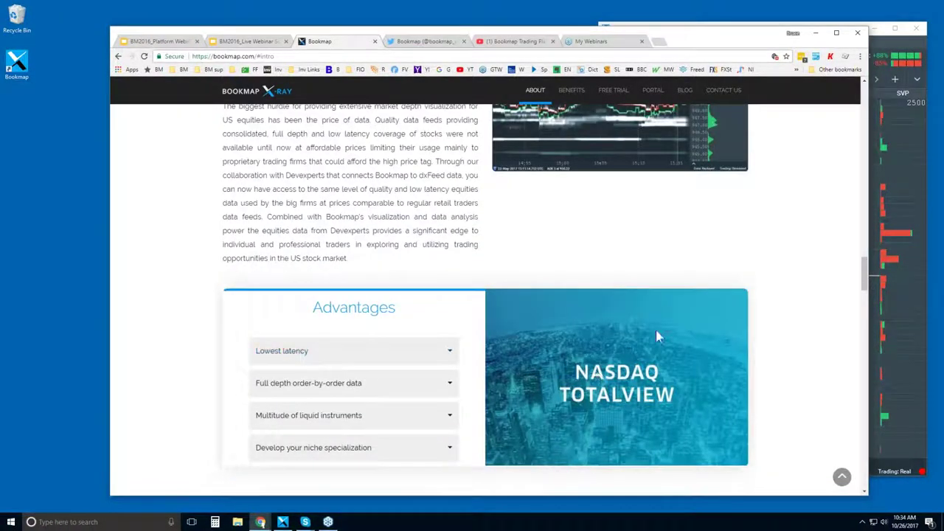
drag(867, 272, 859, 333)
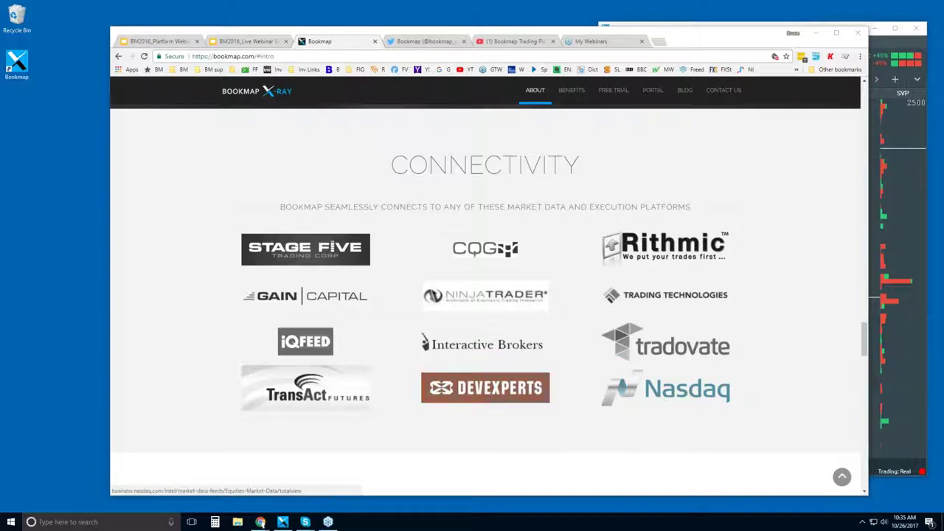
drag(864, 338, 862, 363)
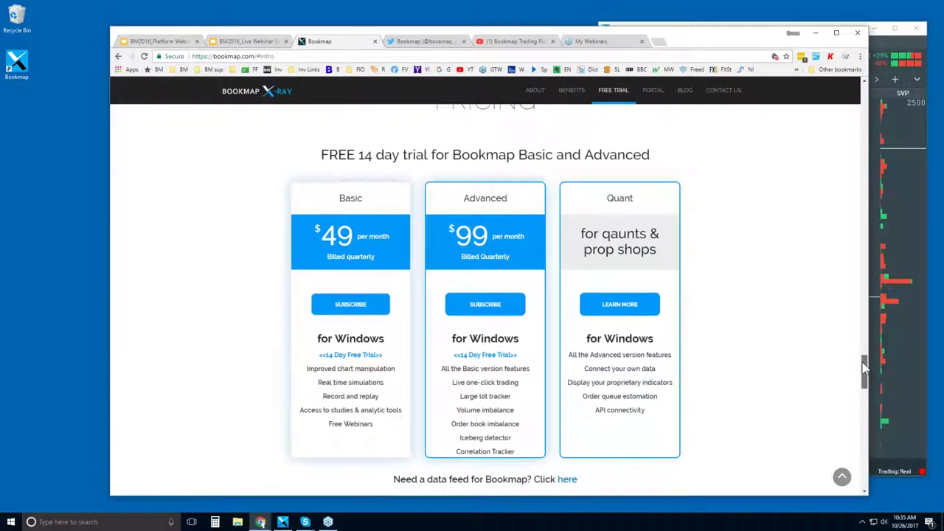
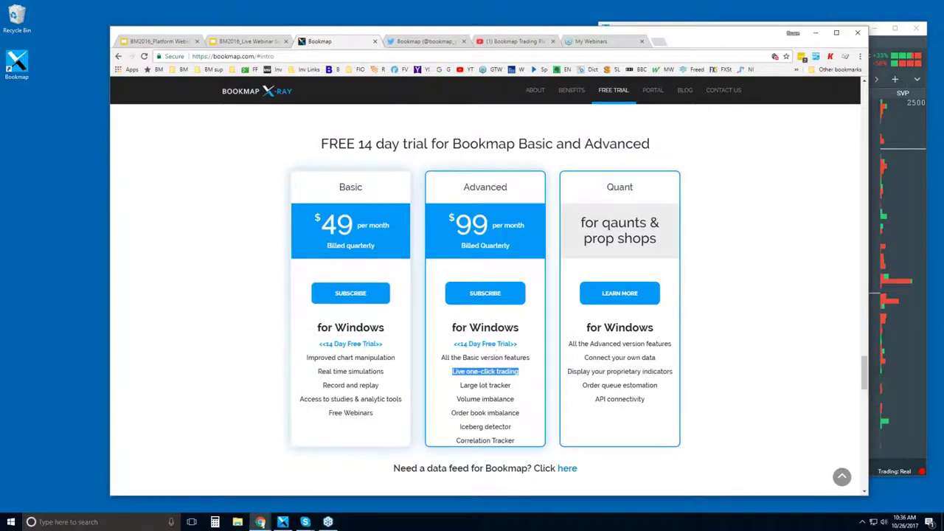
- Highlight the Advanced plan's features in turn: large lot tracker, volume imbalance, order book imbalance and iceberg detector
double_click(470, 385)
drag(478, 385, 515, 441)
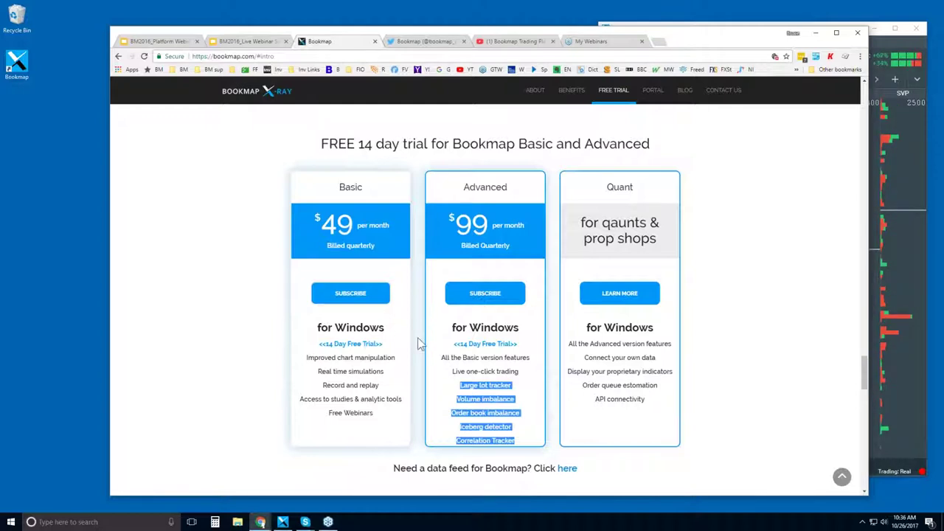
click(473, 385)
triple_click(473, 385)
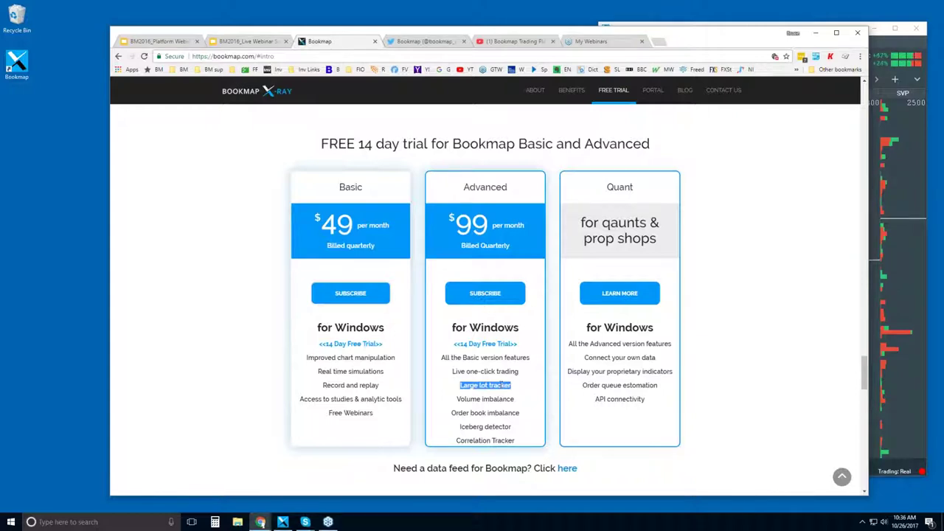
double_click(468, 398)
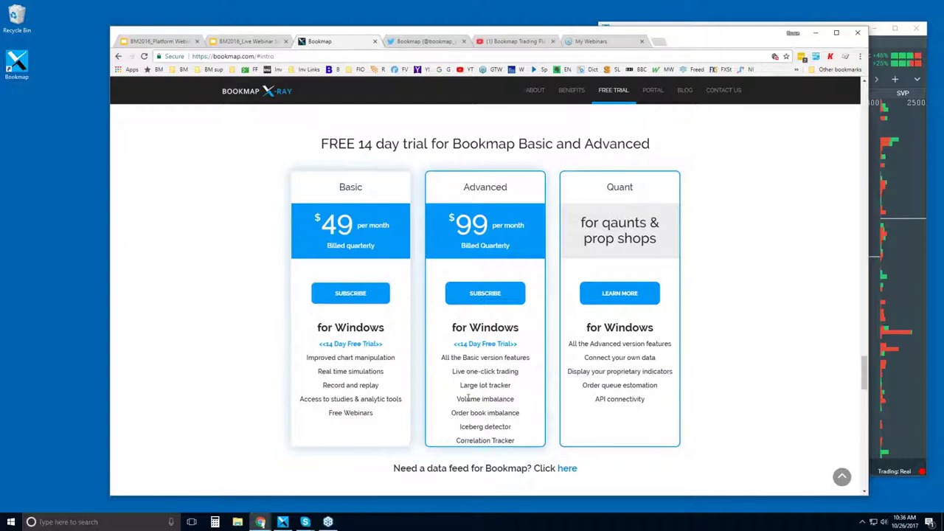
drag(468, 399, 519, 413)
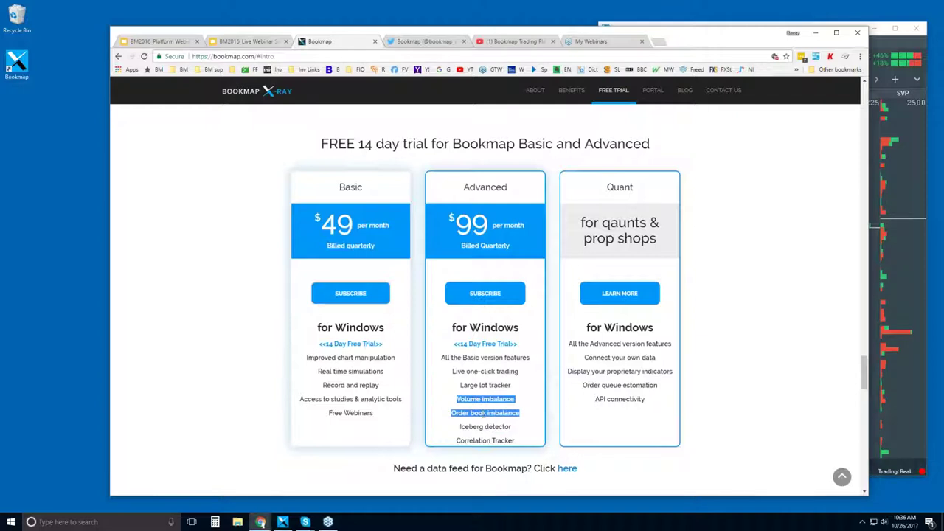
double_click(473, 427)
drag(493, 427, 462, 432)
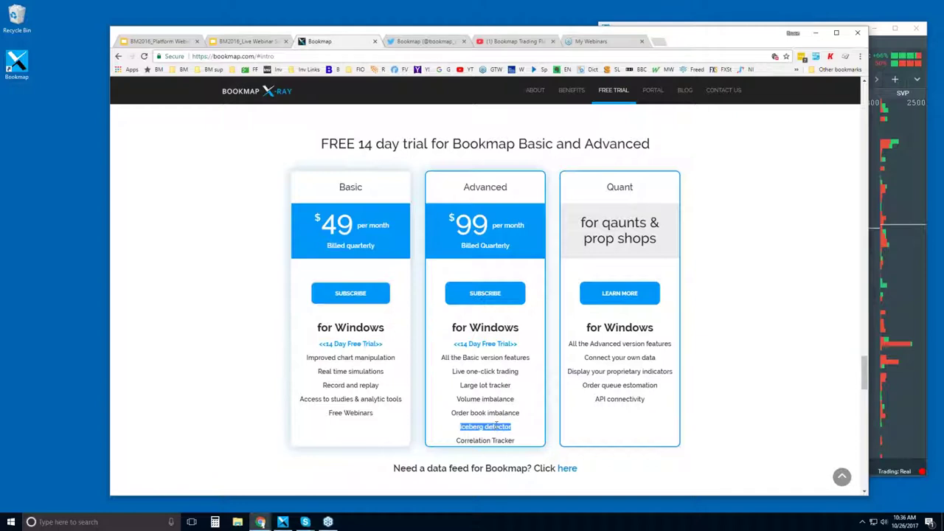
click(474, 438)
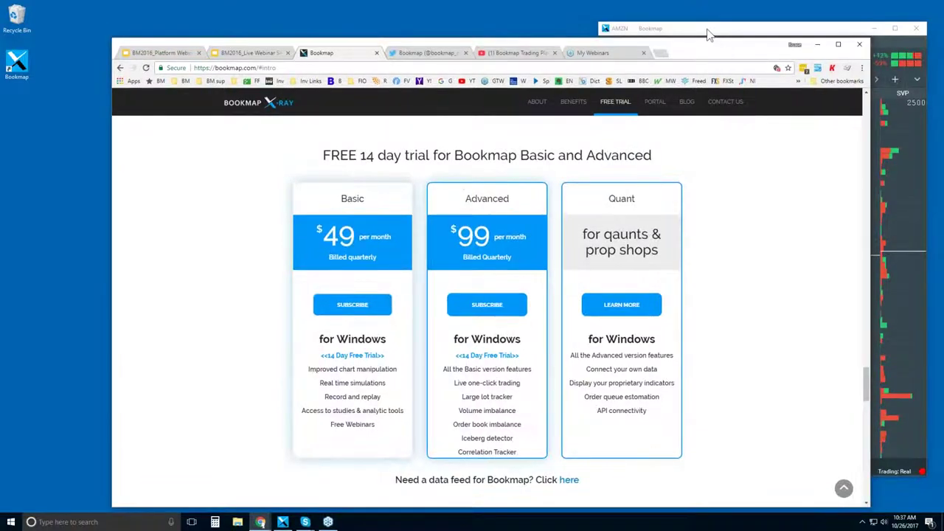
- Switch to the Bookmap application, maximize it, and show the NQZ7.CME chart zoomed out with its lower indicator panel collapsed
double_click(710, 31)
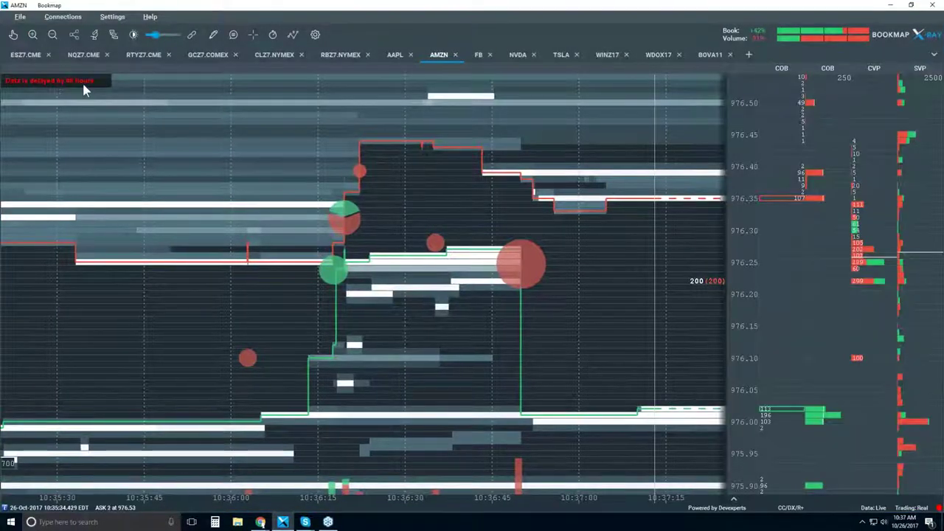
click(82, 57)
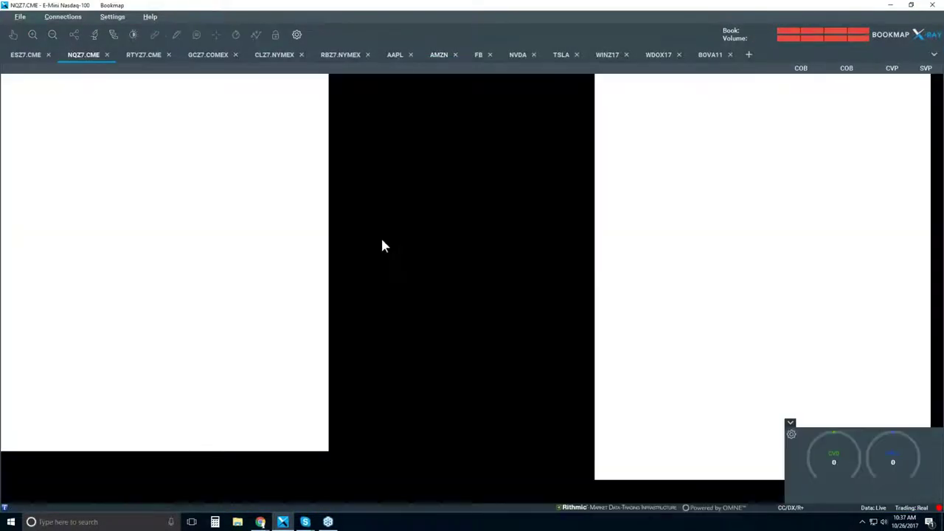
scroll(327, 220, down, 4)
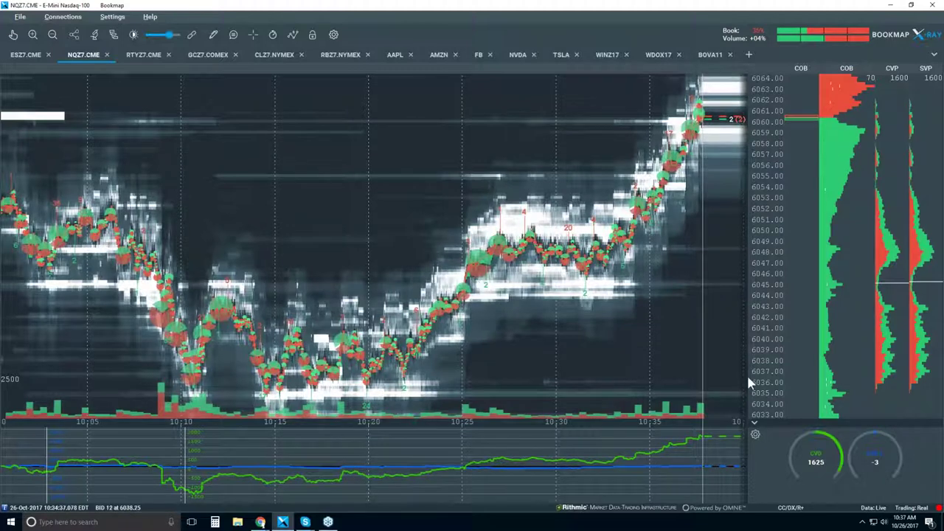
click(755, 425)
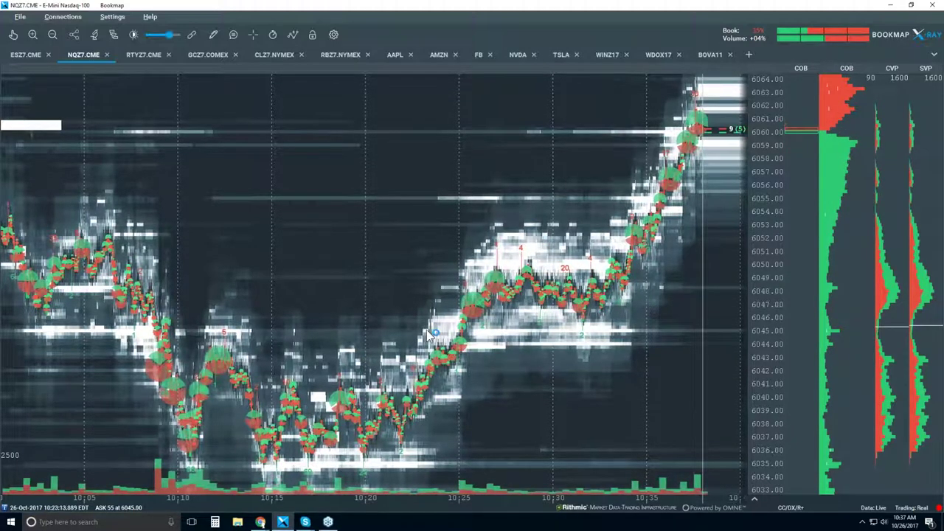
- Examine the NQZ7.CME heatmap, volume dots and order book columns at closer and wider time and price scales
scroll(555, 239, up, 1)
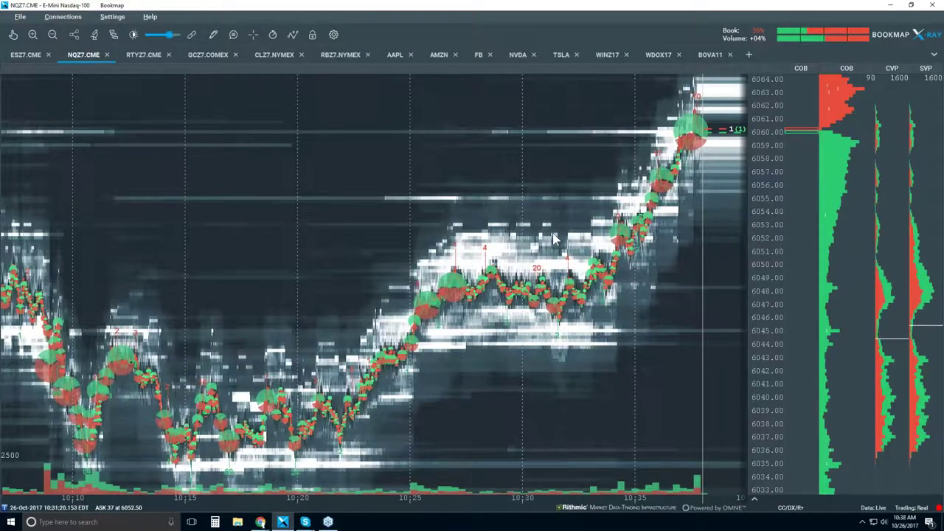
scroll(555, 238, up, 2)
scroll(555, 238, up, 1)
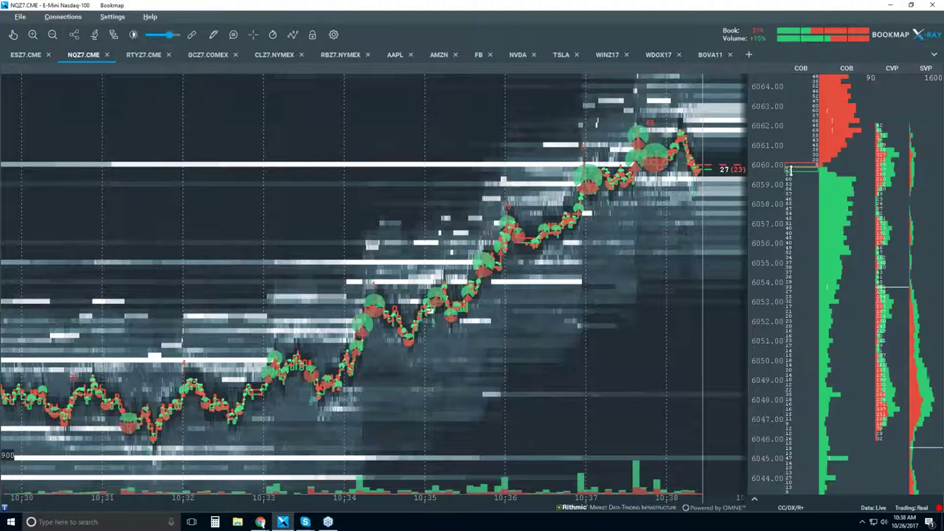
scroll(671, 169, up, 5)
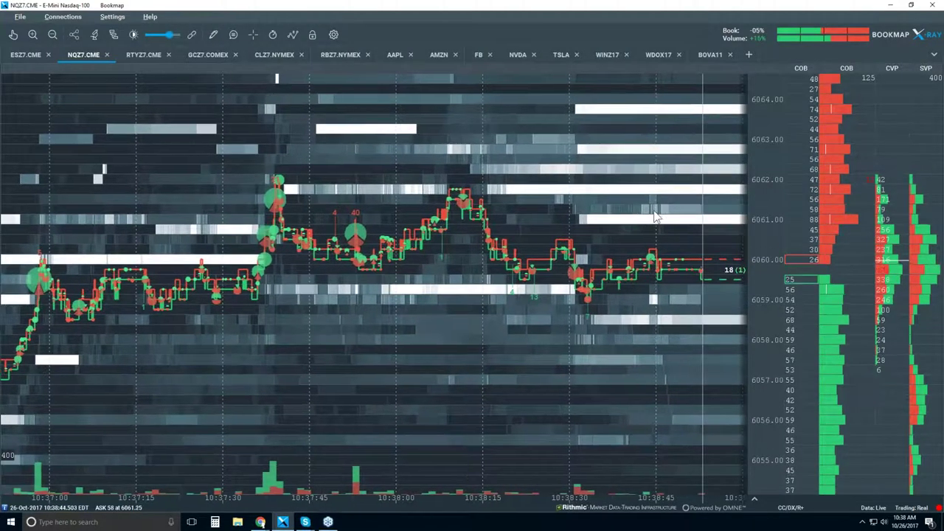
scroll(655, 216, down, 1)
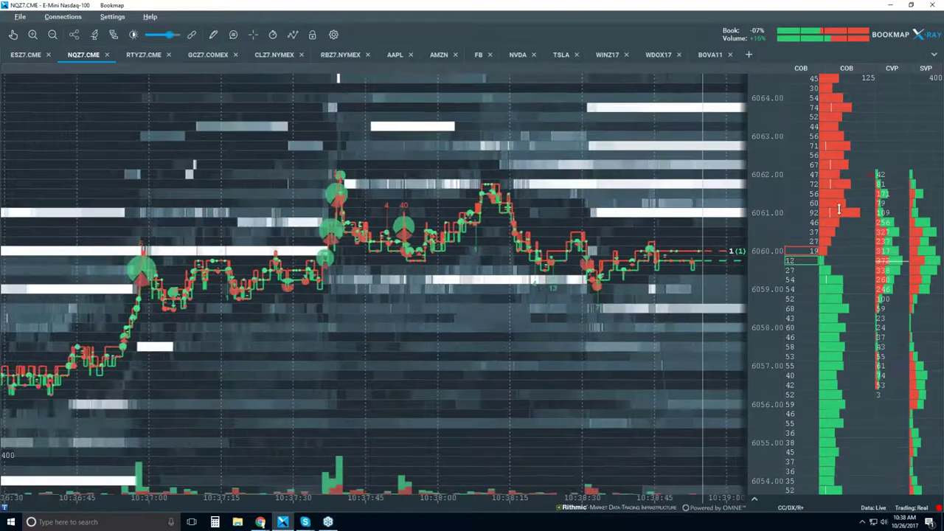
scroll(631, 217, down, 1)
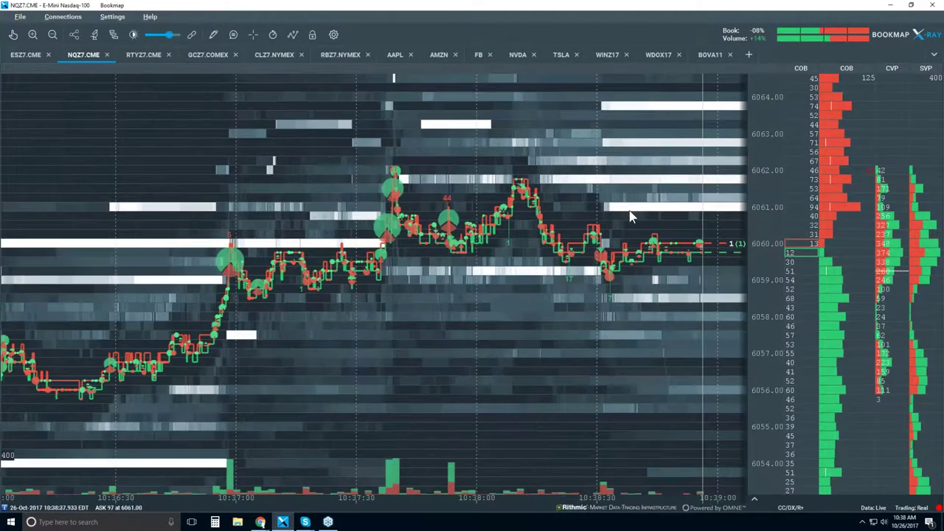
scroll(631, 216, down, 3)
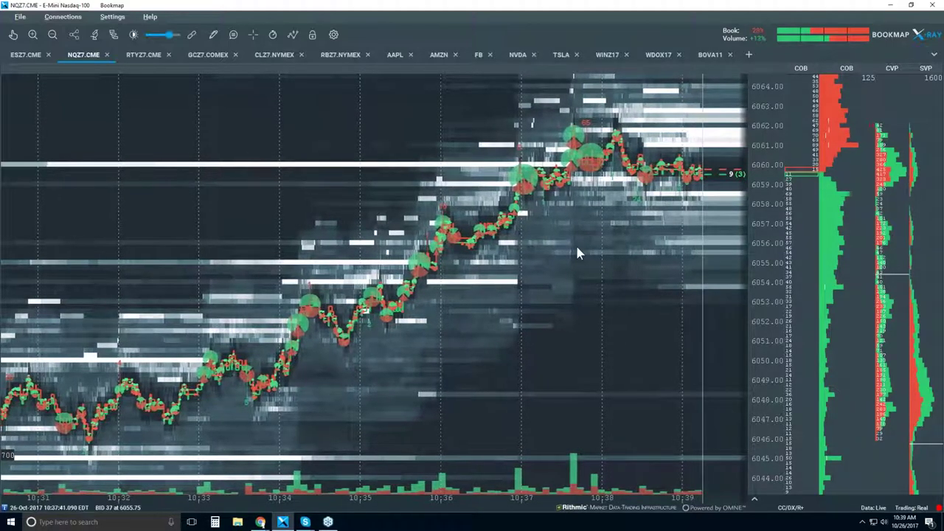
scroll(578, 253, down, 3)
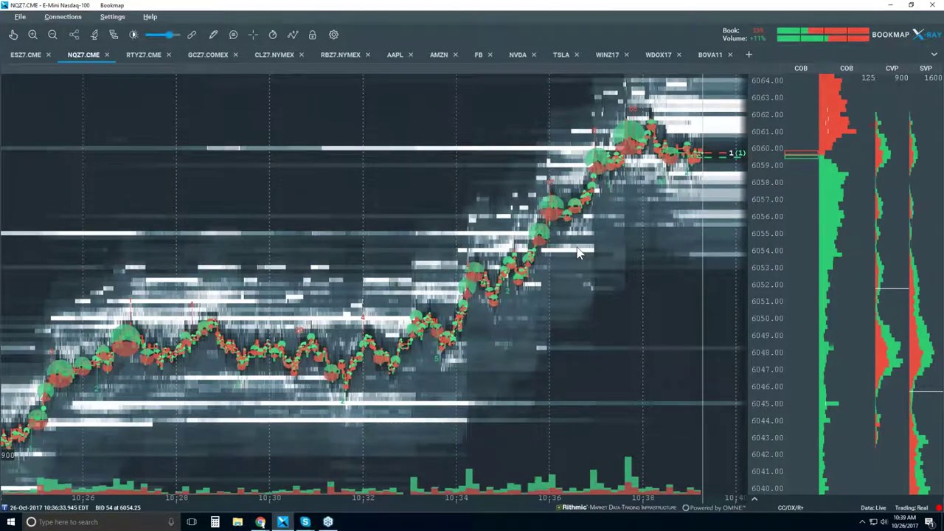
scroll(578, 253, up, 1)
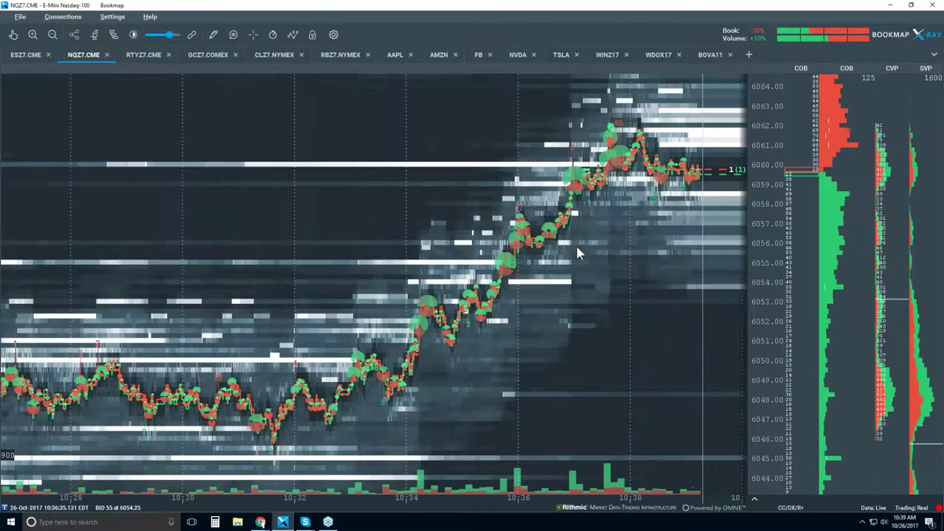
scroll(578, 253, up, 1)
scroll(577, 253, up, 1)
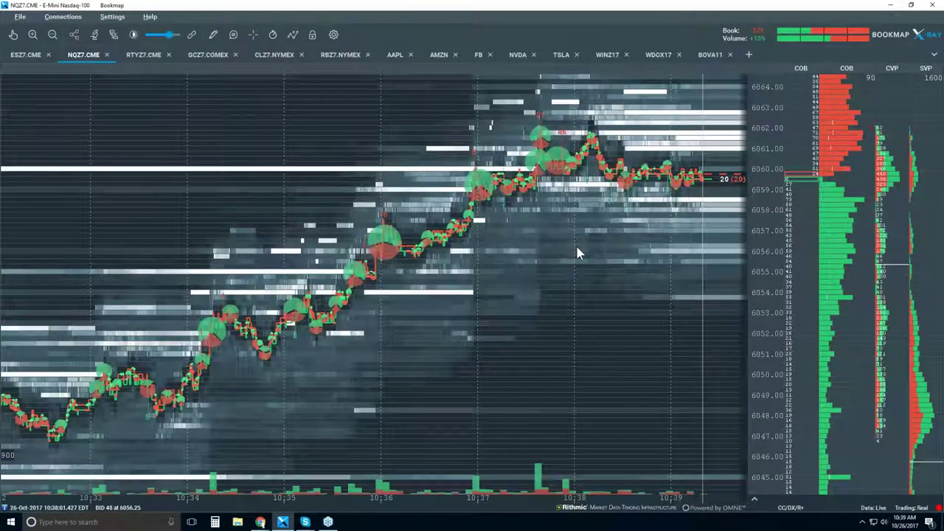
scroll(577, 248, up, 1)
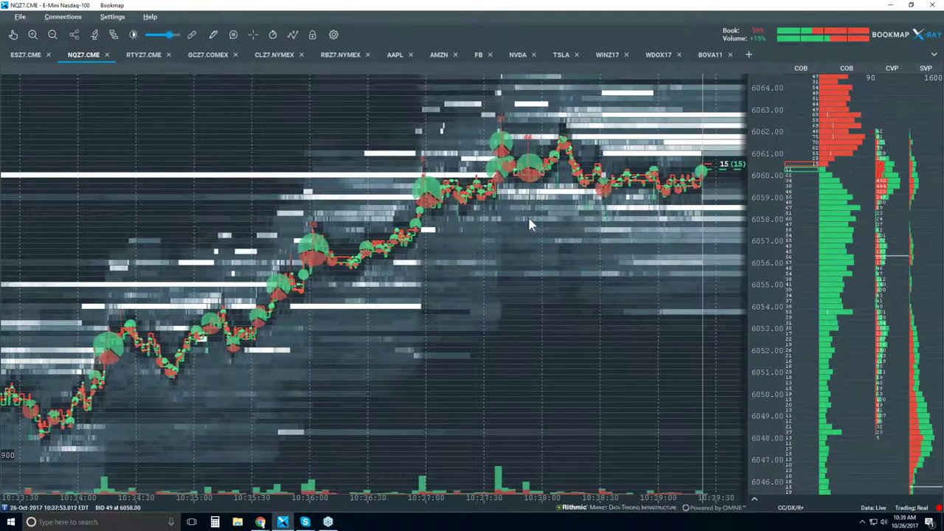
- View the API add-ons configuration for NQZ7.CME with its Chase, Escape and Execute add-ons, and close it unchanged
click(114, 35)
drag(383, 107, 337, 103)
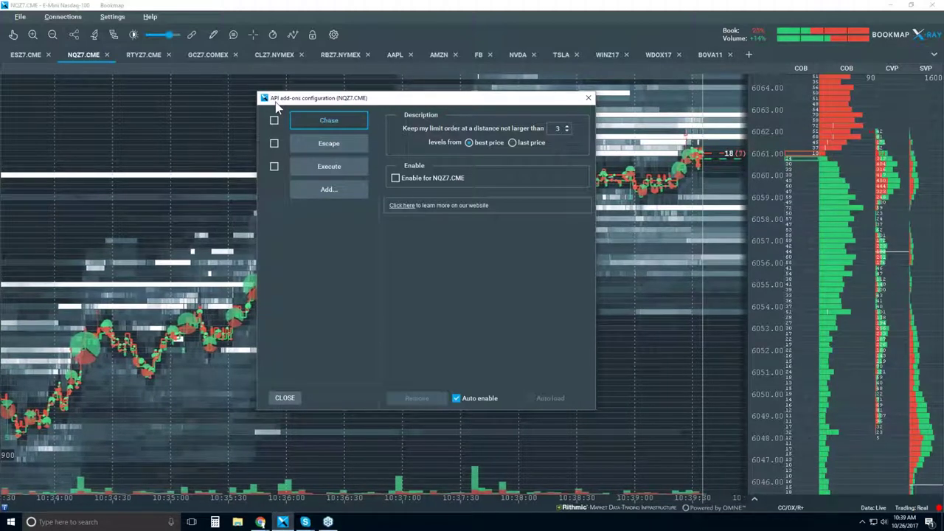
click(590, 98)
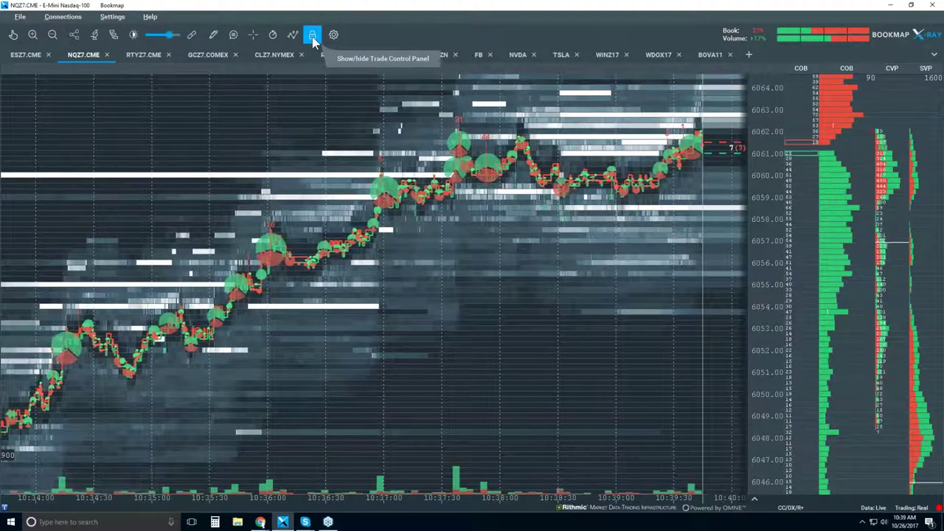
- Review the list of available studies in the Studies configuration for NQZ7.CME and close it unchanged
click(94, 37)
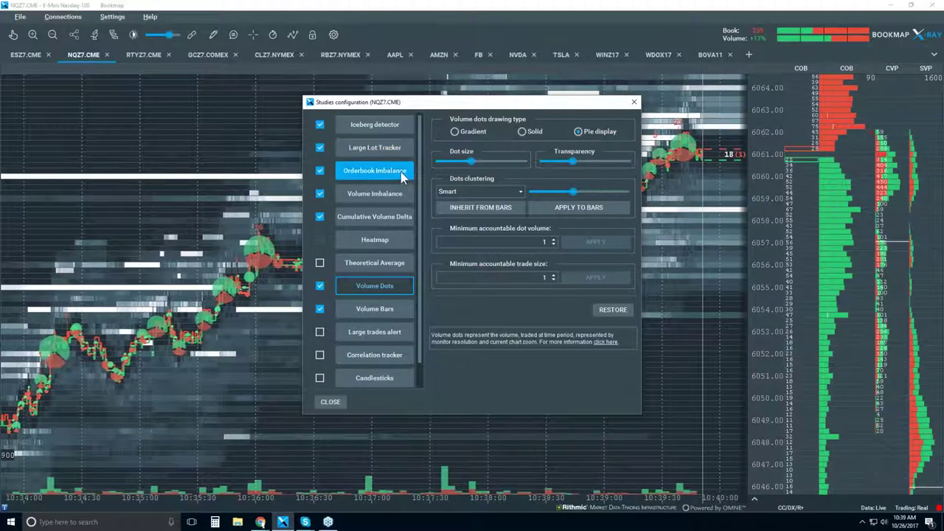
scroll(419, 196, down, 1)
scroll(416, 177, up, 1)
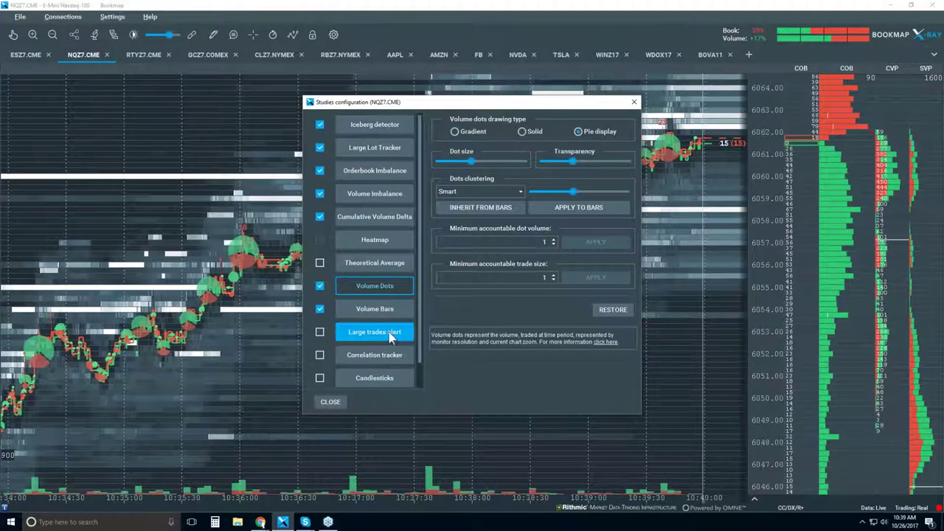
click(634, 102)
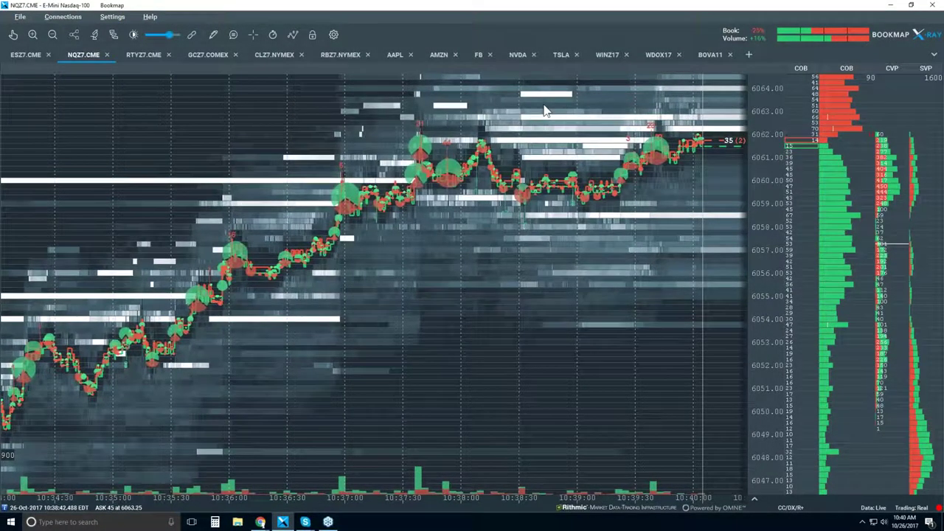
- Review the display options available for the CVP column, including volume, trades and quotes counters, and close them unchanged
scroll(544, 111, down, 2)
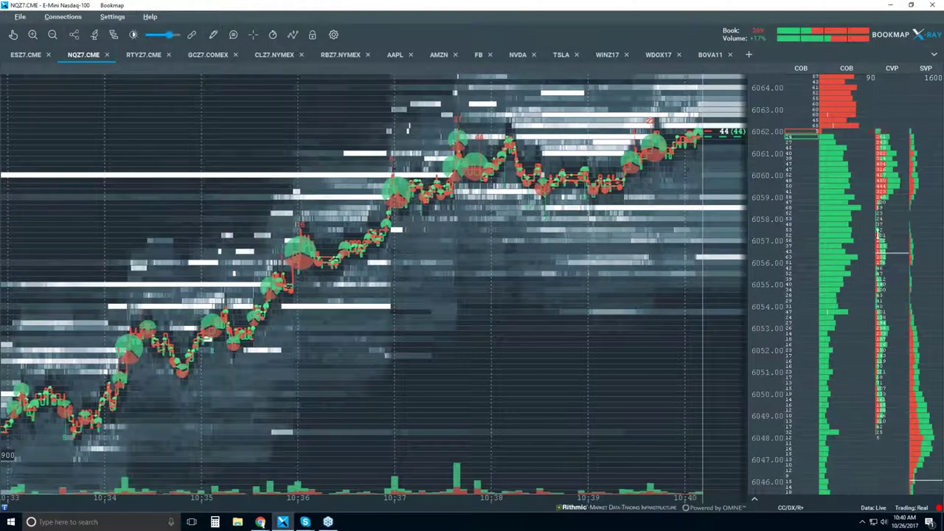
right_click(883, 106)
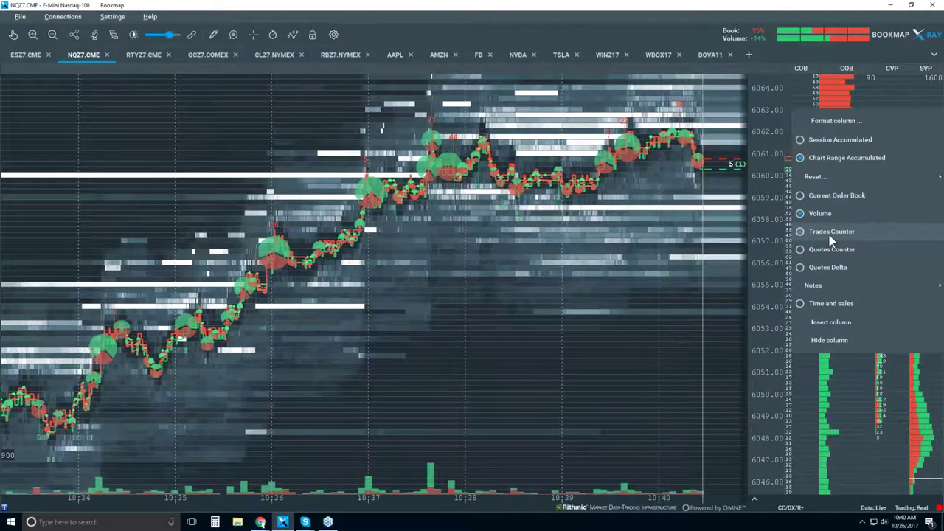
click(817, 216)
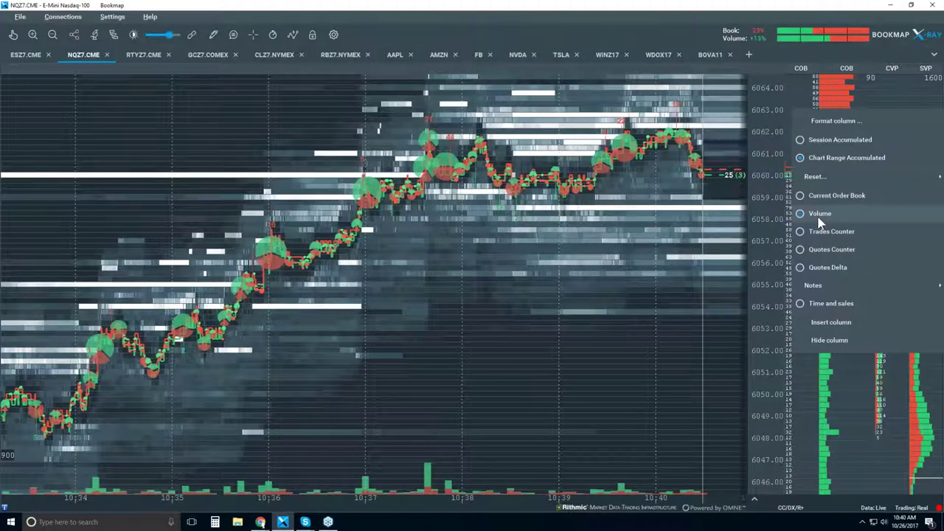
click(818, 216)
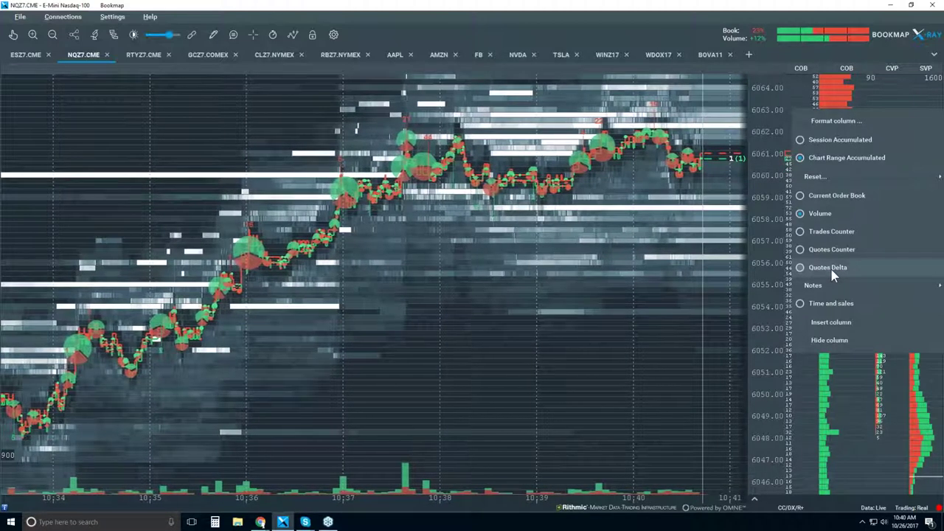
mouse_move(818, 292)
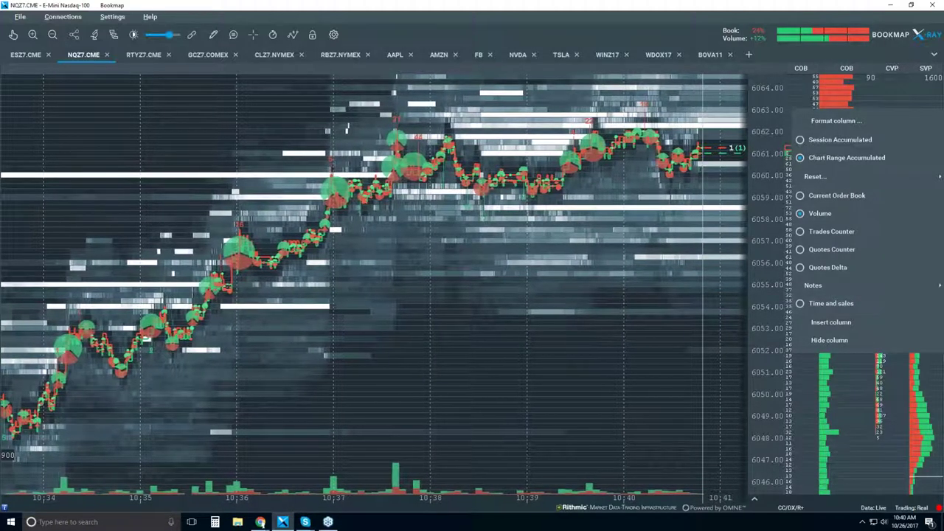
key(Escape)
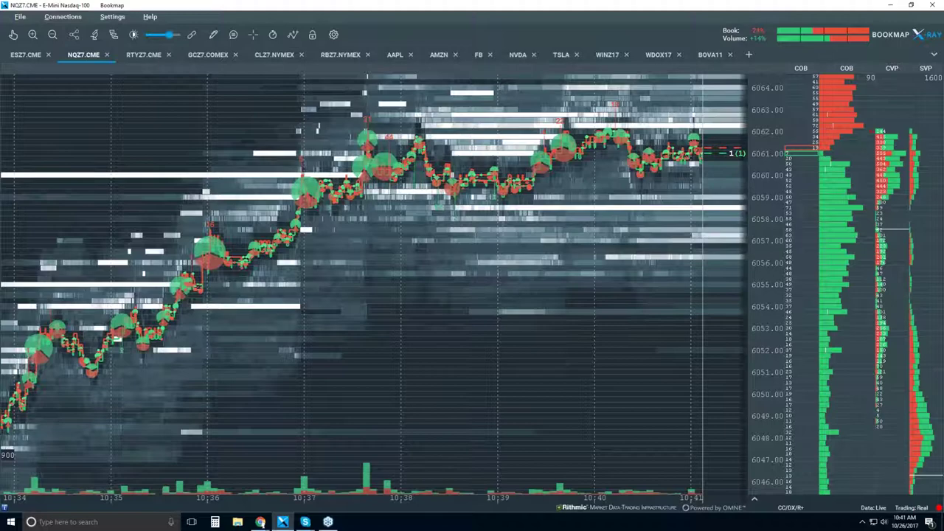
- Show candlestick bars on the NQZ7.CME chart and turn off volume dots, best bid/ask, indicators, heatmap and extended display
scroll(613, 142, up, 5)
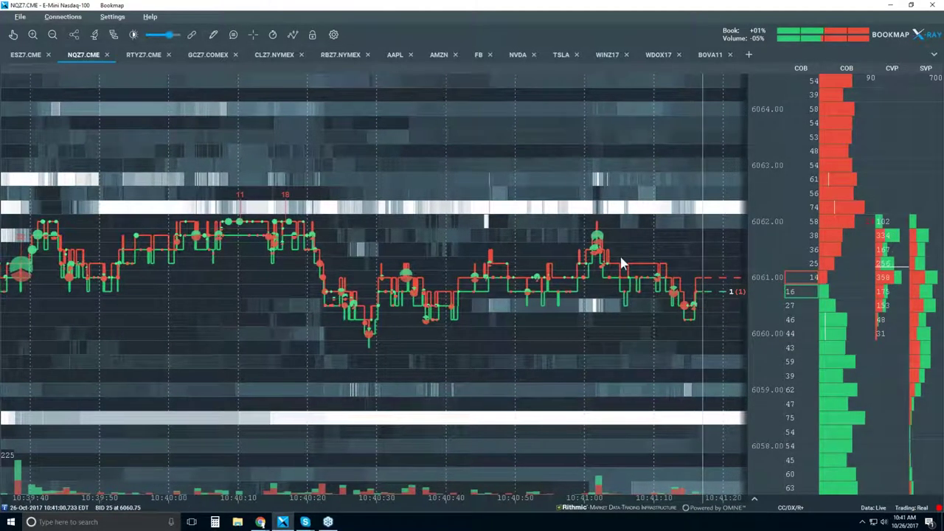
scroll(579, 222, down, 2)
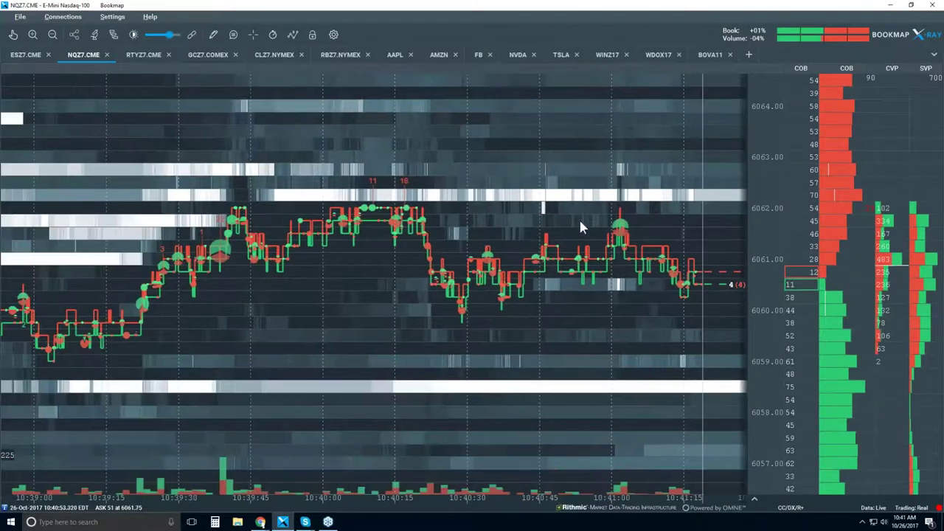
scroll(579, 223, down, 3)
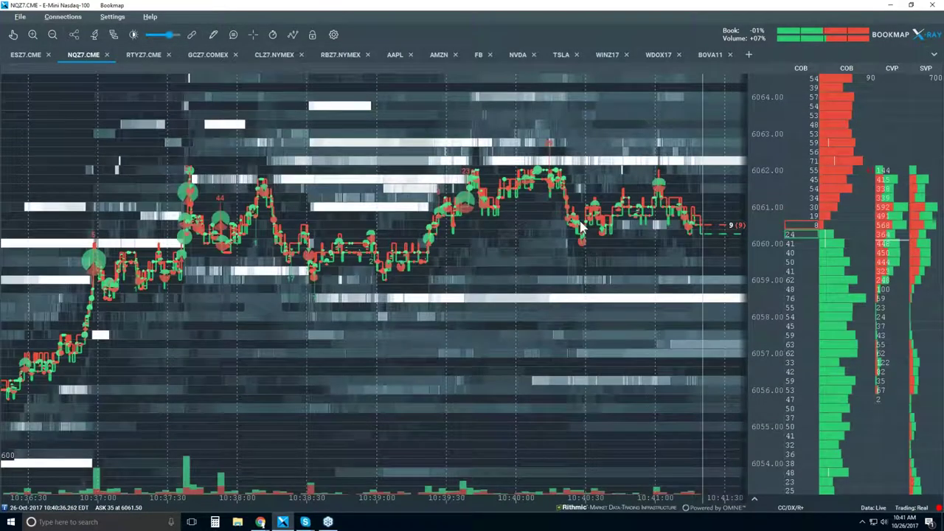
scroll(580, 227, down, 2)
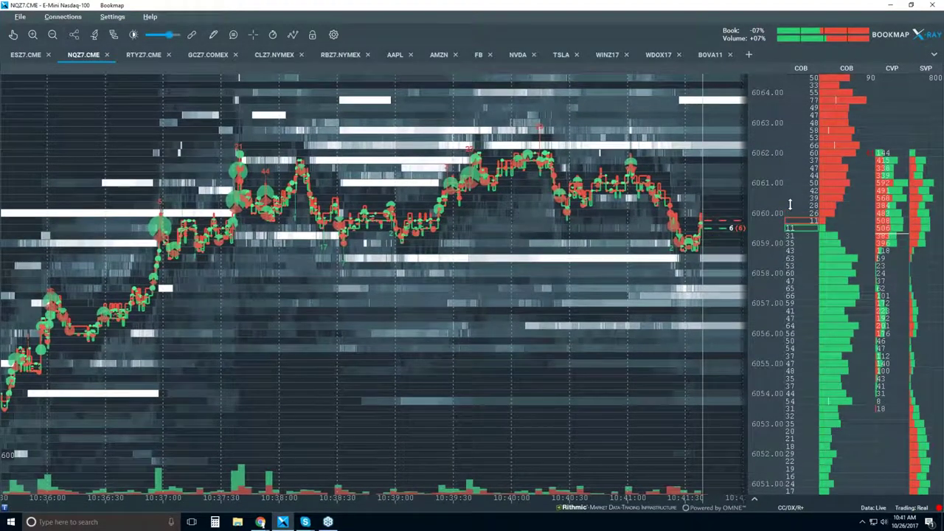
click(294, 34)
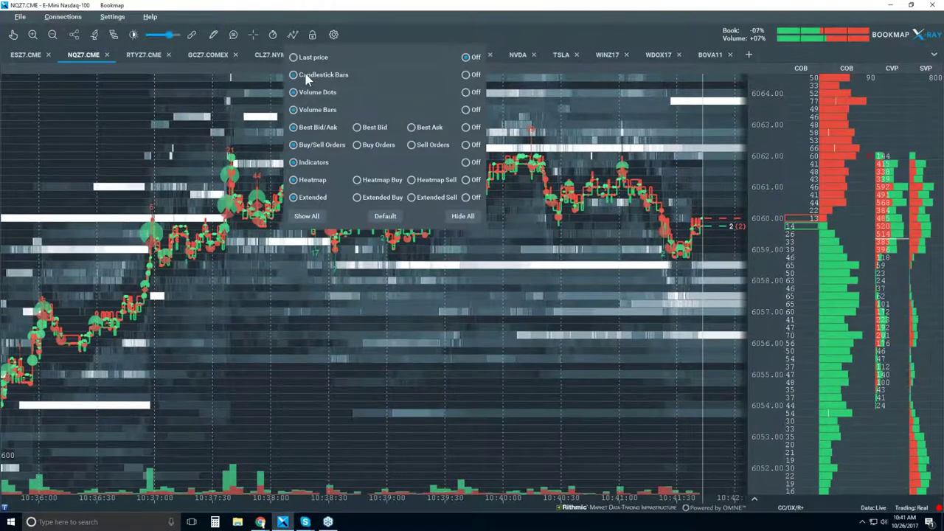
click(308, 75)
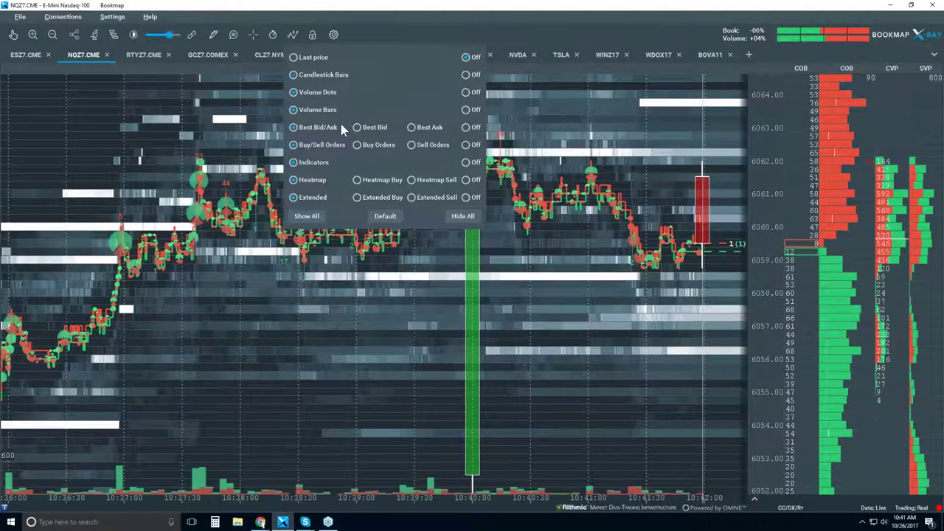
click(467, 93)
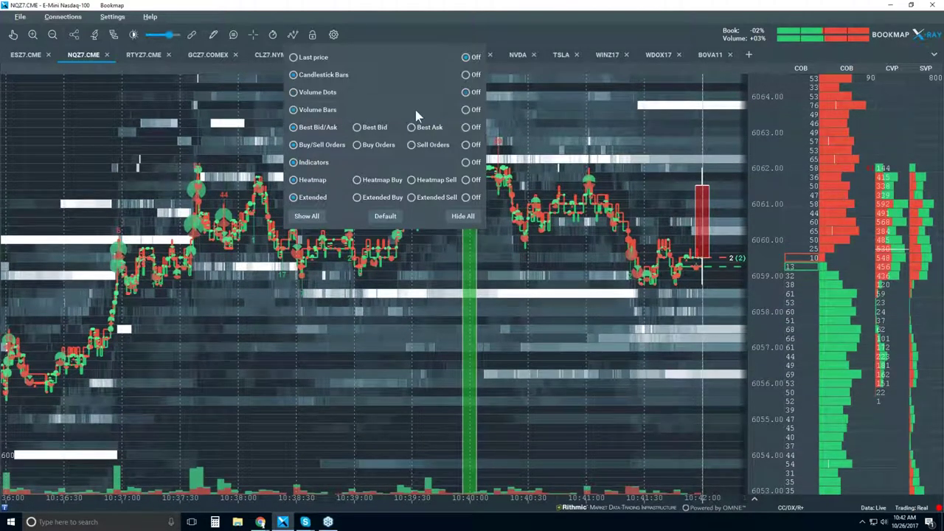
click(467, 127)
click(466, 162)
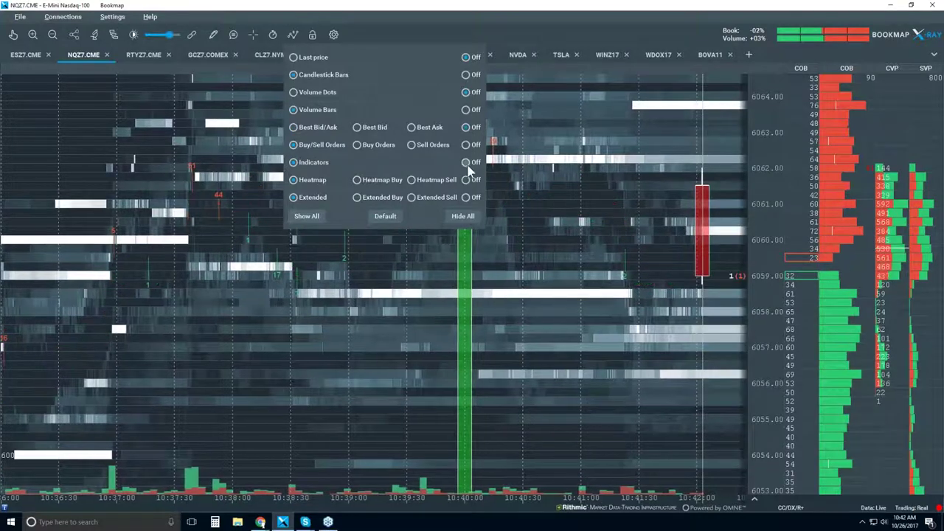
click(467, 196)
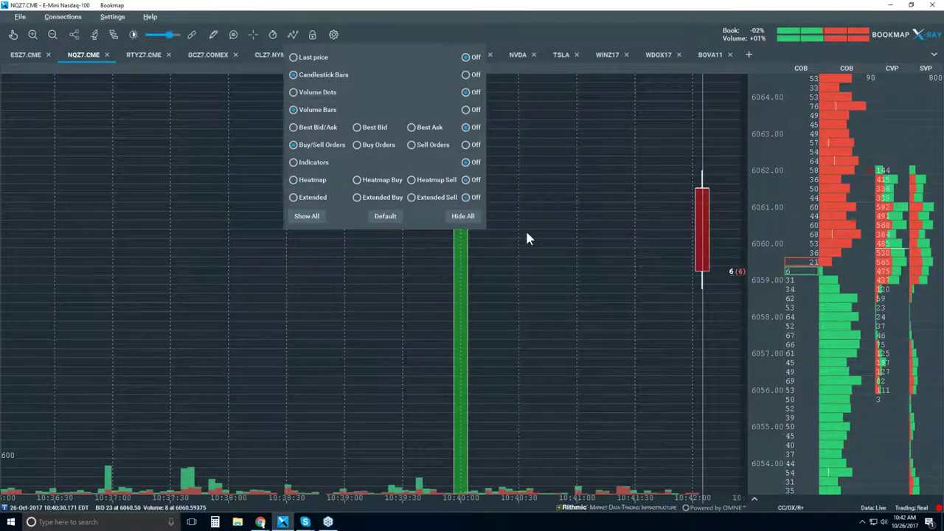
- Show the best bid/ask lines and volume dots together with the candlesticks over a wider time range
scroll(526, 237, down, 4)
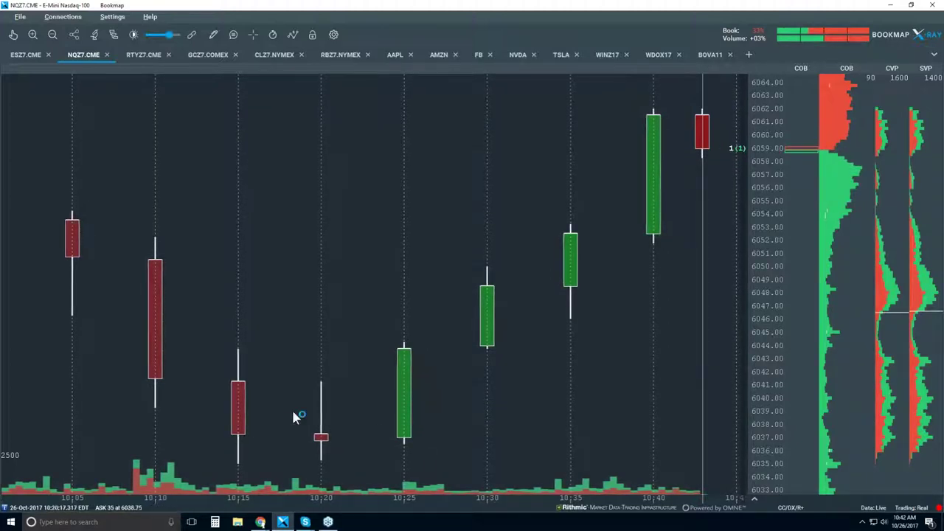
click(293, 37)
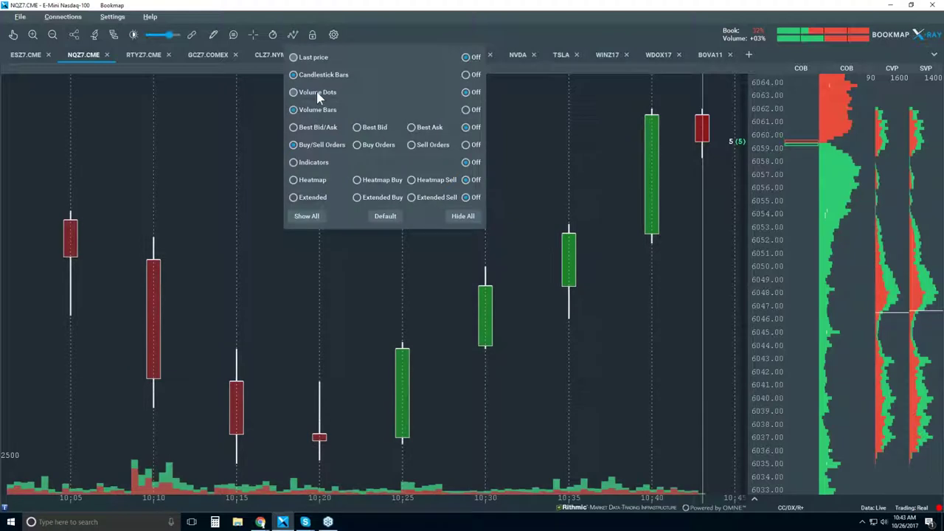
click(304, 127)
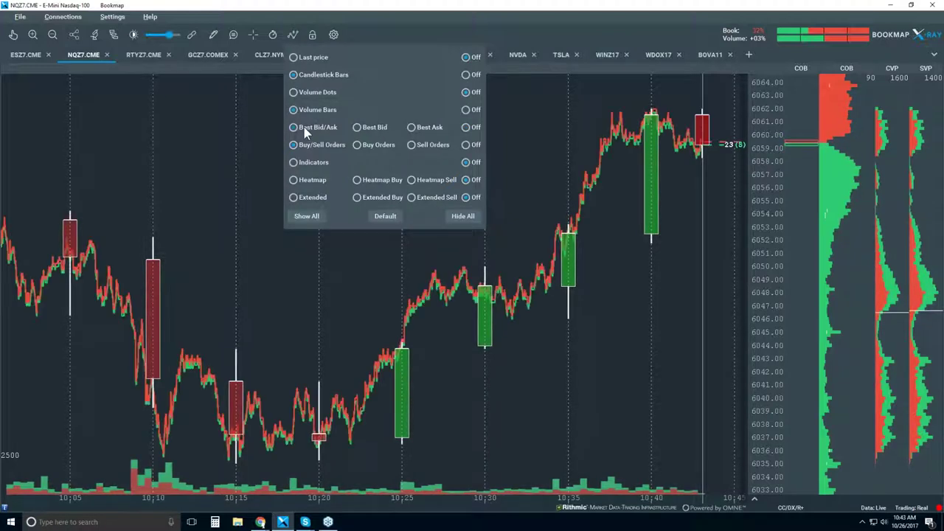
click(304, 310)
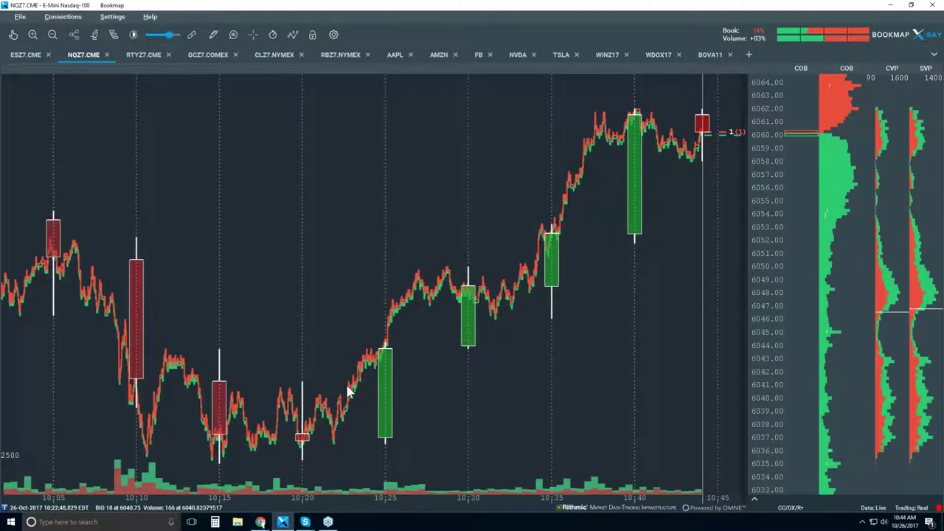
click(294, 35)
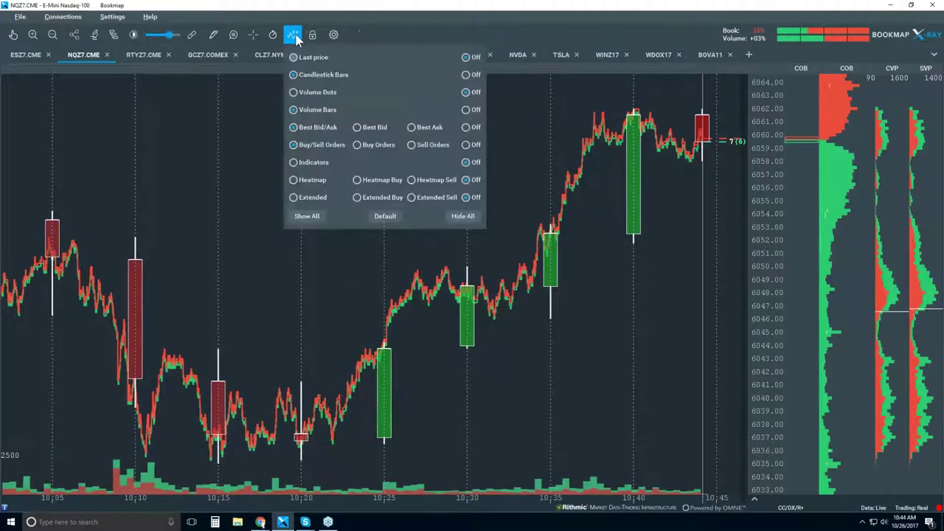
click(304, 92)
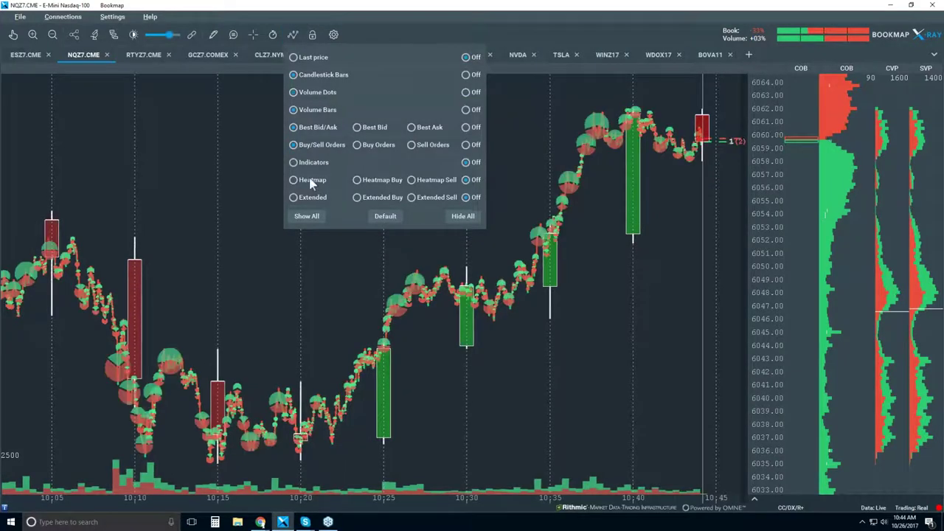
click(262, 249)
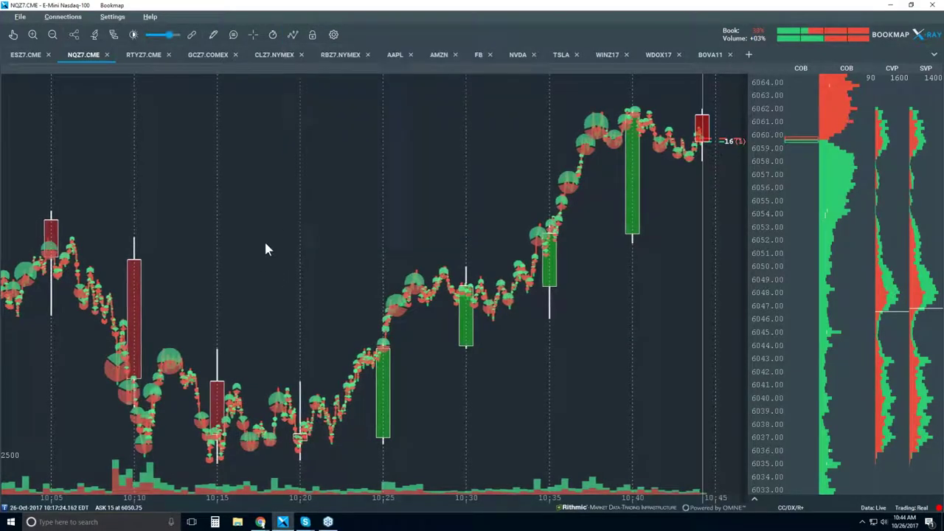
- Reduce the dot size slightly in the Volume Dots study settings and close the studies configuration
click(94, 34)
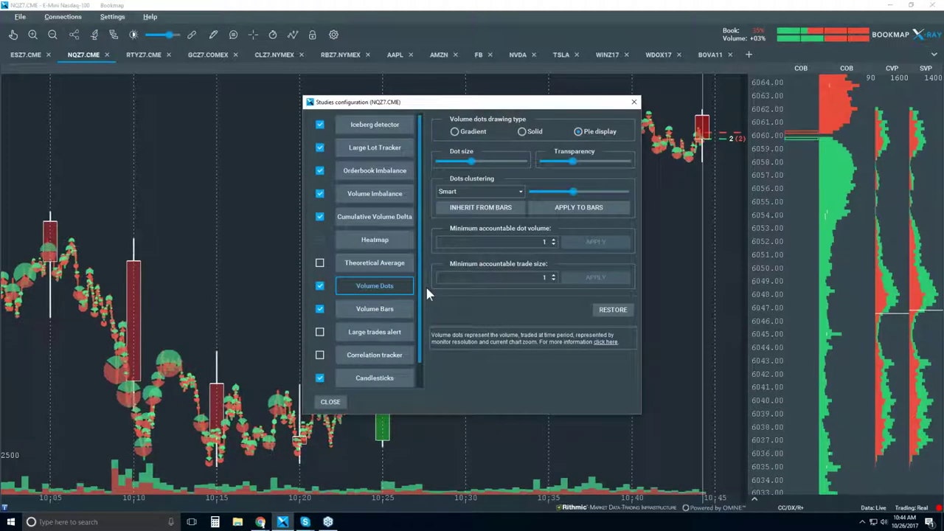
mouse_move(471, 161)
mouse_down()
mouse_move(443, 162)
mouse_move(464, 166)
mouse_up()
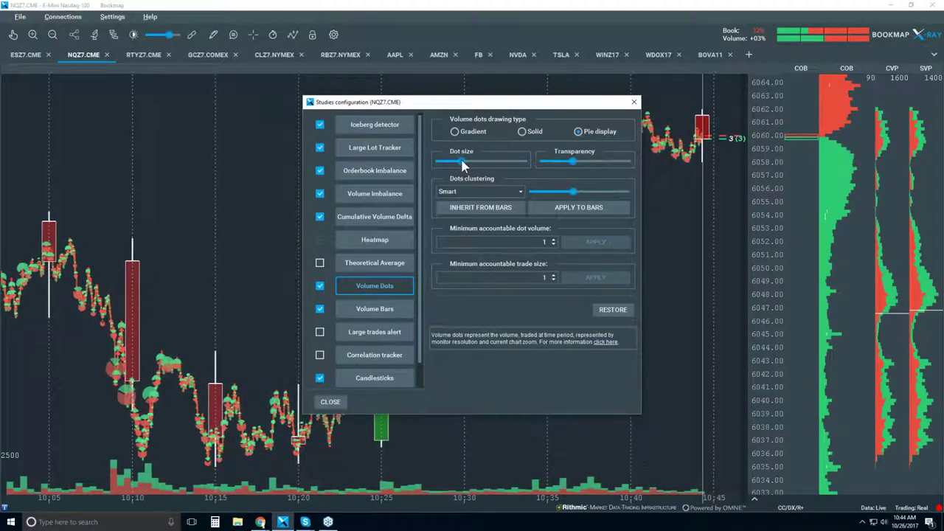
click(634, 102)
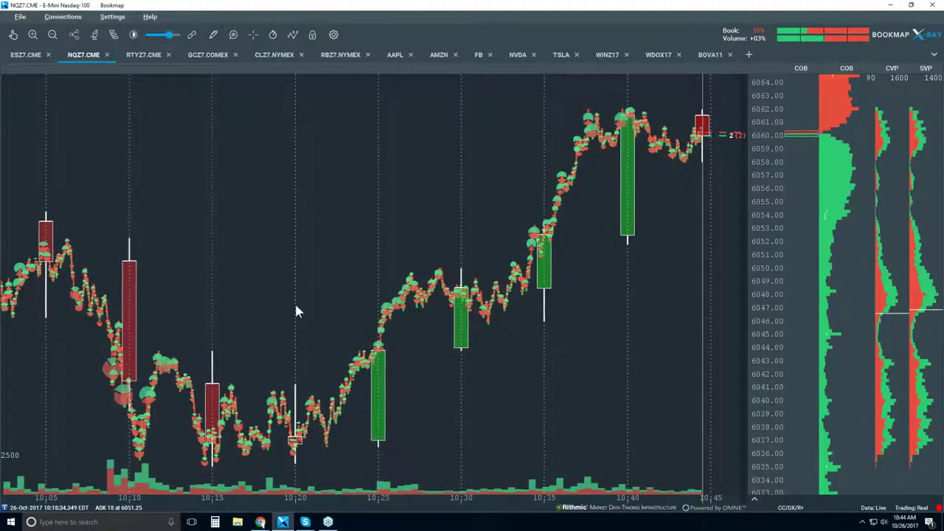
- Turn on chart panning and bring the NQZ7.CME price history from about 10:08 to 10:28 into view
click(14, 35)
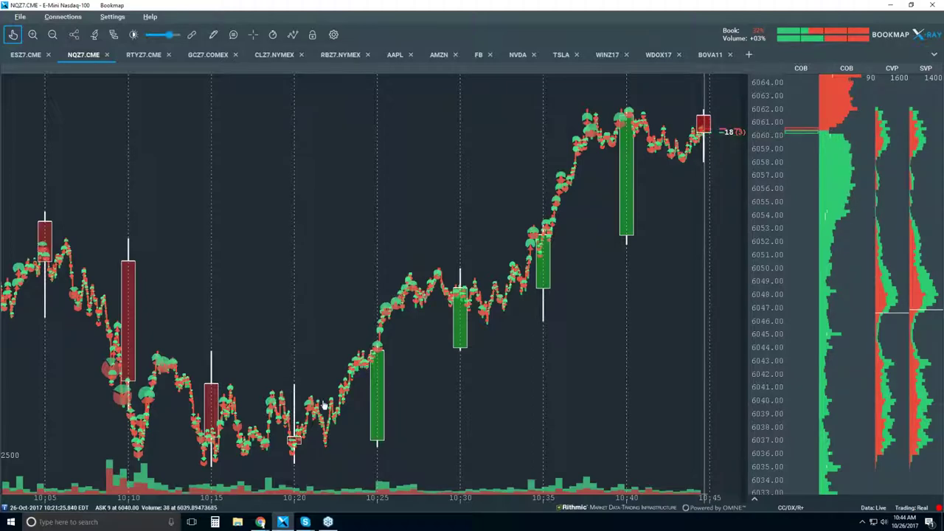
scroll(264, 375, up, 2)
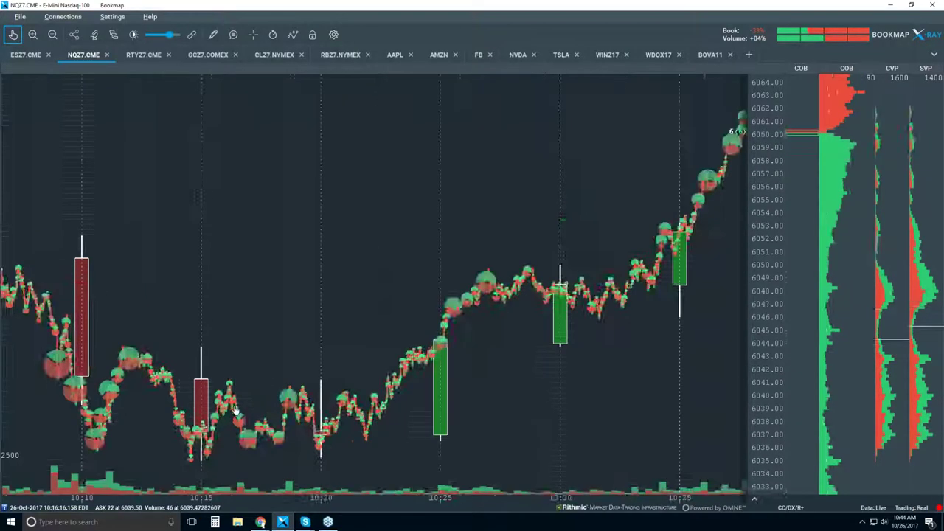
drag(317, 301, 331, 301)
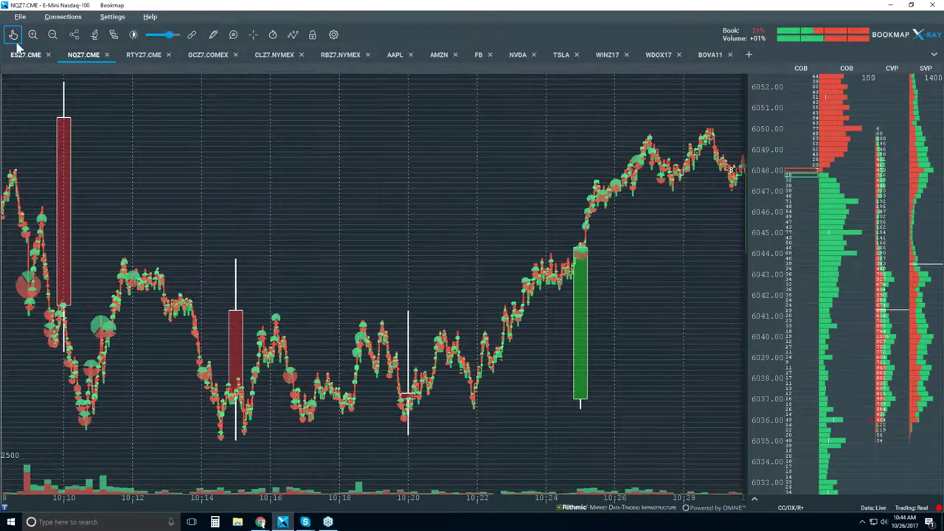
drag(325, 237, 350, 235)
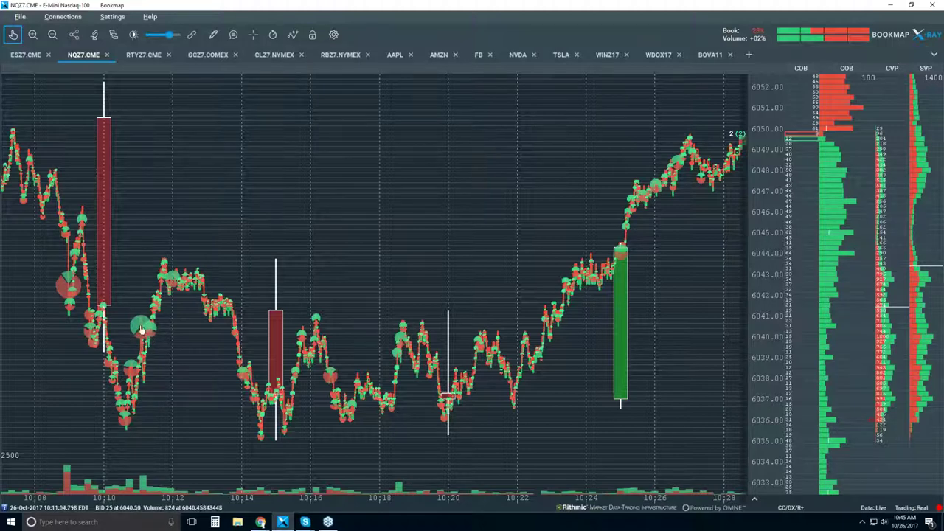
- Examine the large volume dot near 10:11:05 at progressively finer time scales, down to individual trades at millisecond resolution
scroll(144, 324, up, 2)
scroll(142, 307, up, 3)
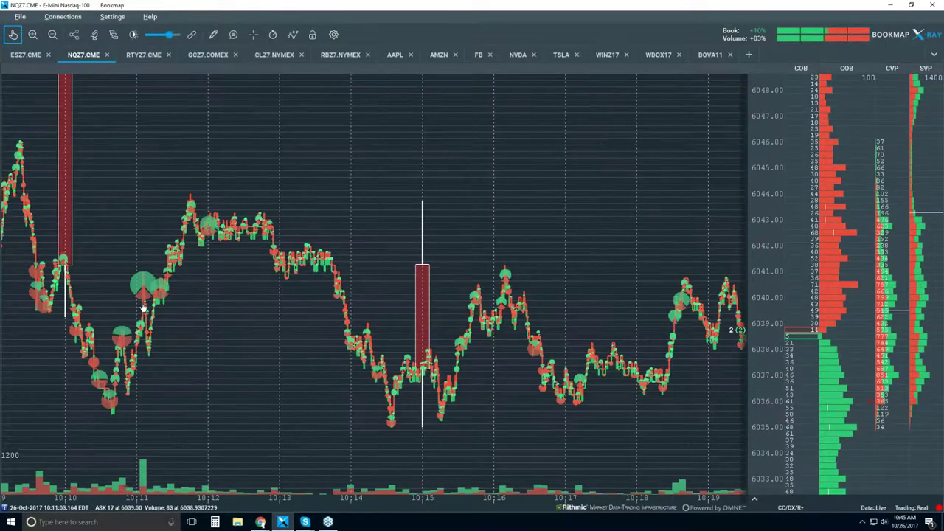
scroll(153, 266, up, 3)
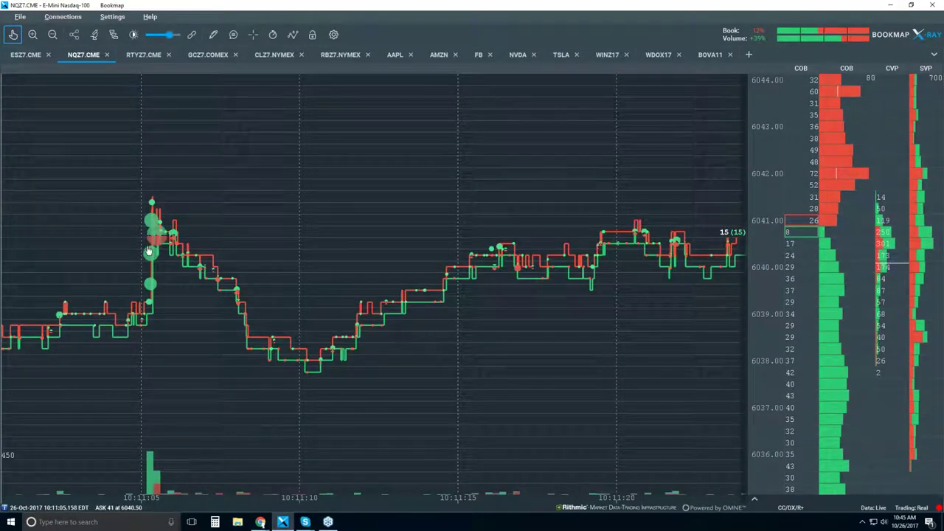
scroll(155, 253, up, 4)
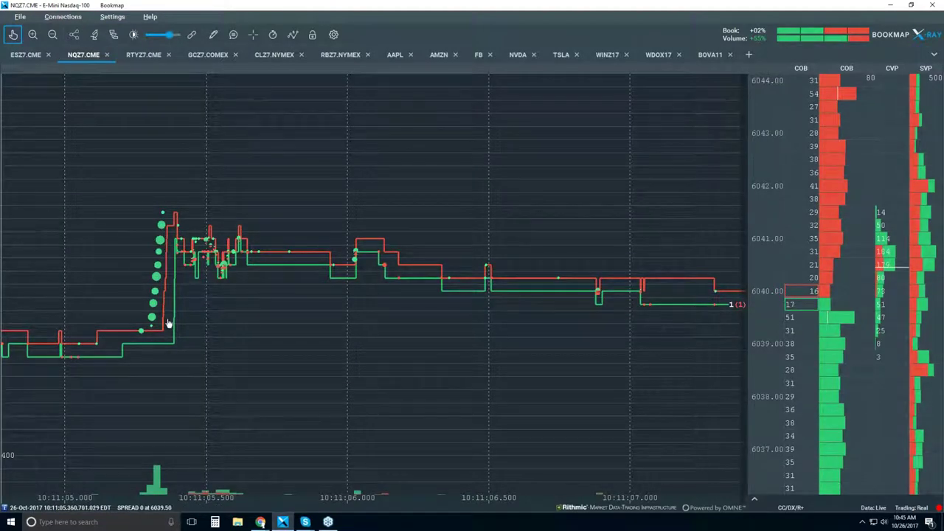
scroll(167, 267, up, 1)
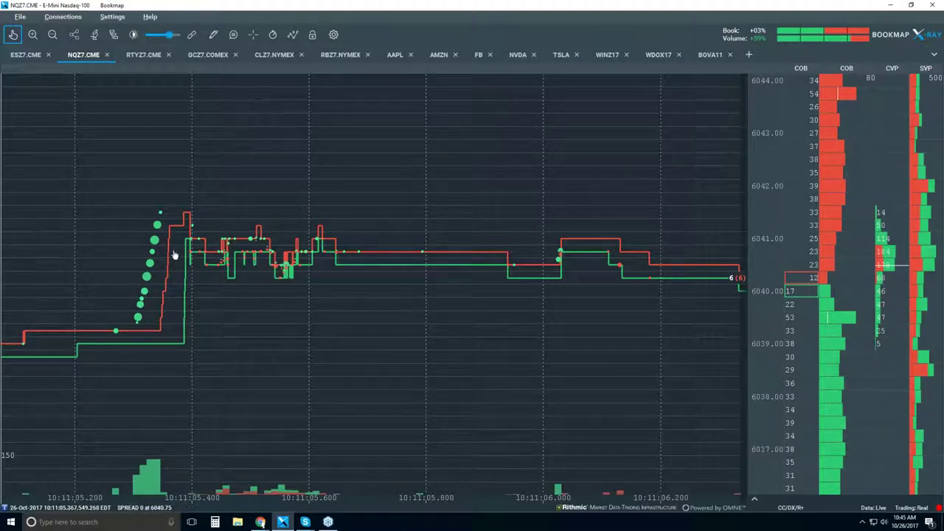
scroll(177, 258, up, 2)
scroll(178, 259, up, 2)
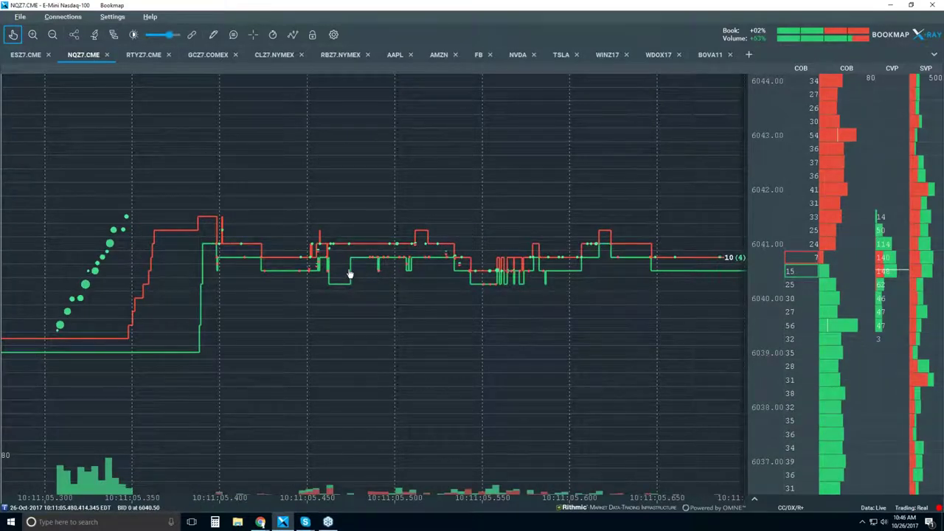
scroll(379, 270, up, 3)
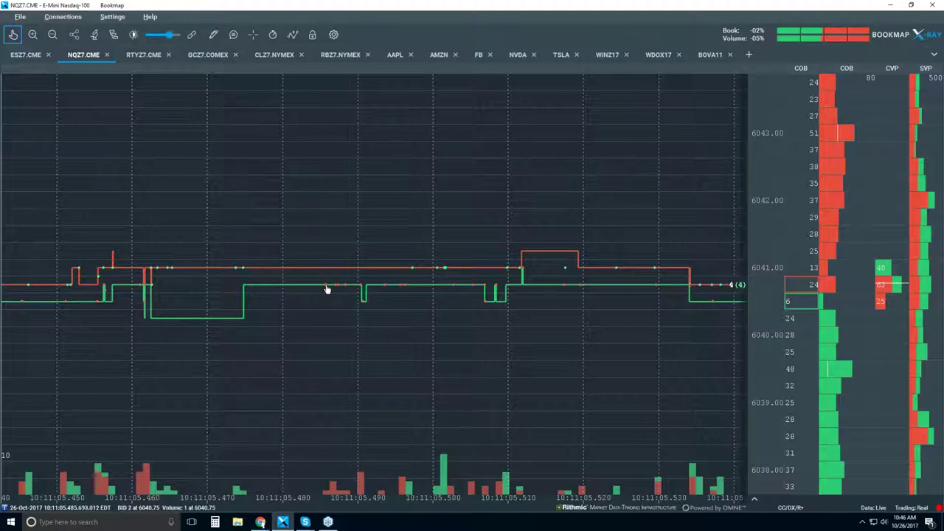
- Turn on the chart data tooltip and inspect the individual trades at 6040.75 around 10:11:05.534 at microsecond resolution
click(233, 33)
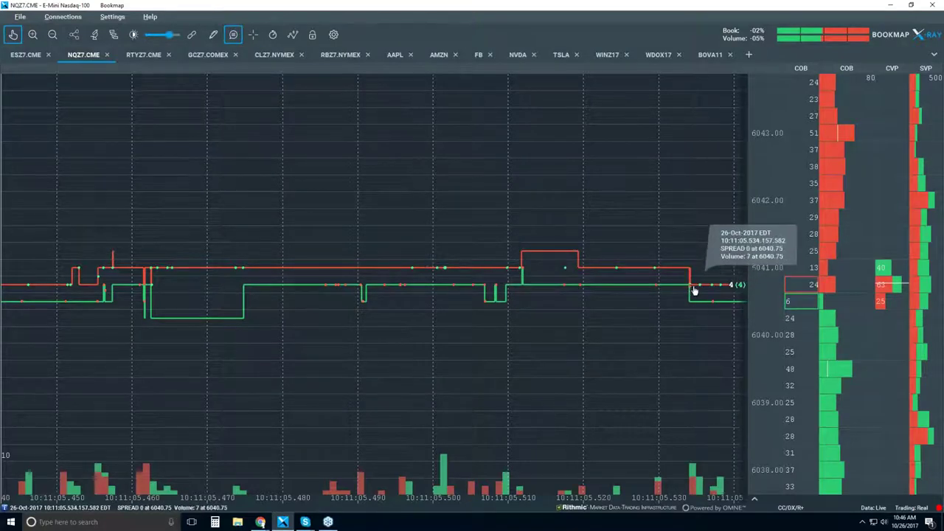
scroll(694, 290, up, 4)
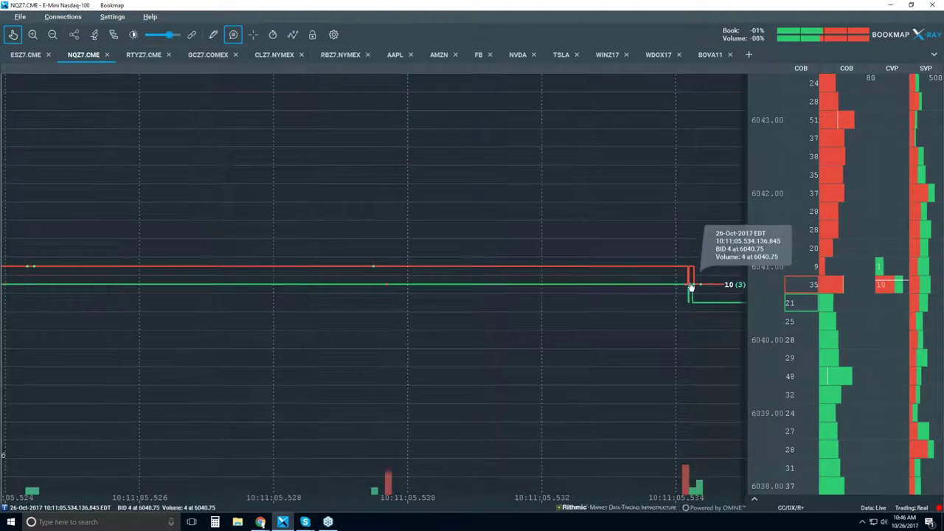
scroll(686, 288, up, 5)
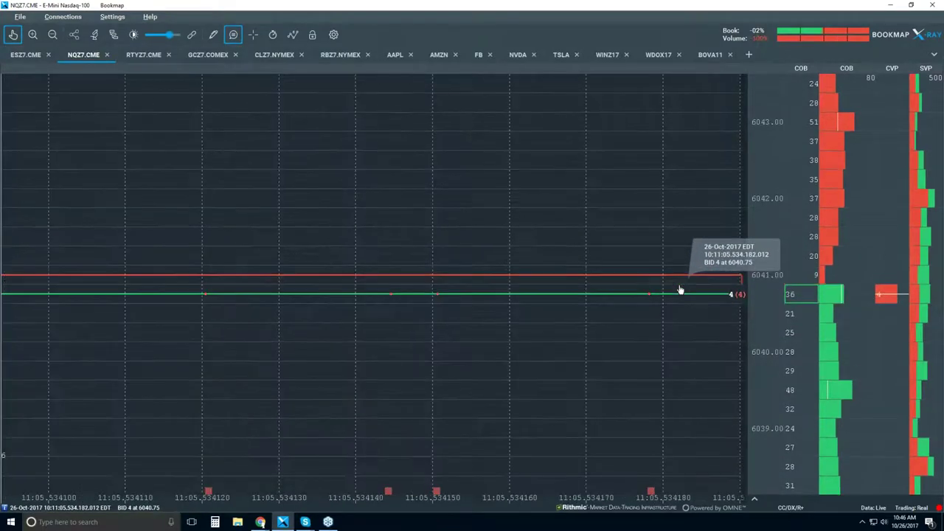
scroll(649, 299, up, 3)
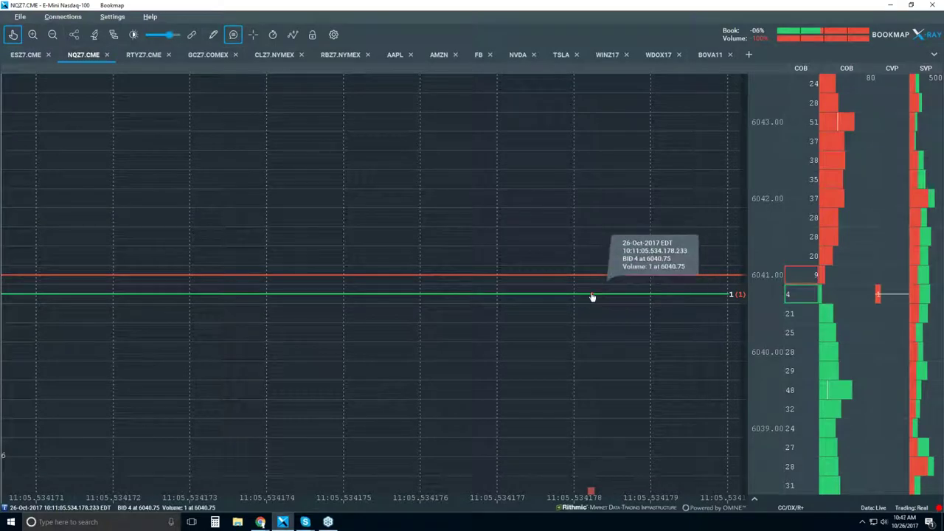
- Examine how the individual trades group back into volume dots around 10:11:05 at progressively coarser time scales
scroll(592, 295, down, 5)
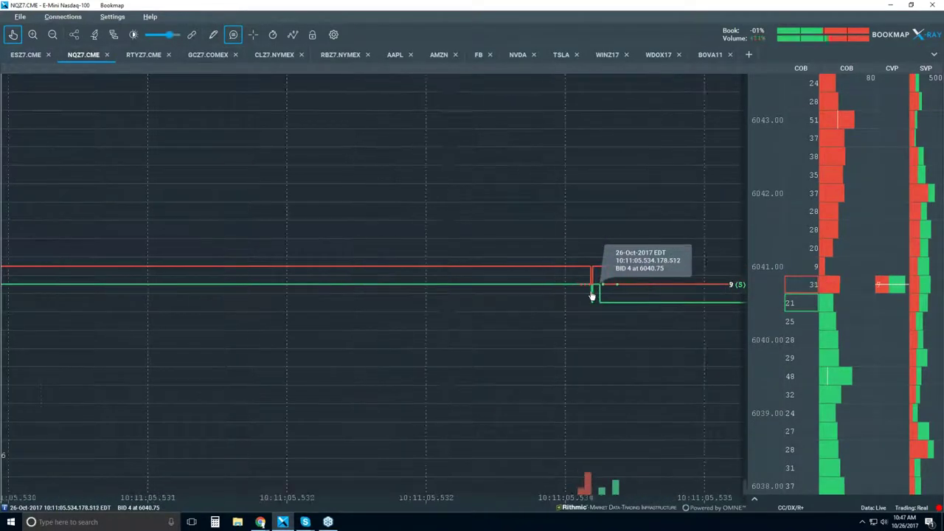
scroll(592, 295, down, 5)
scroll(591, 295, down, 5)
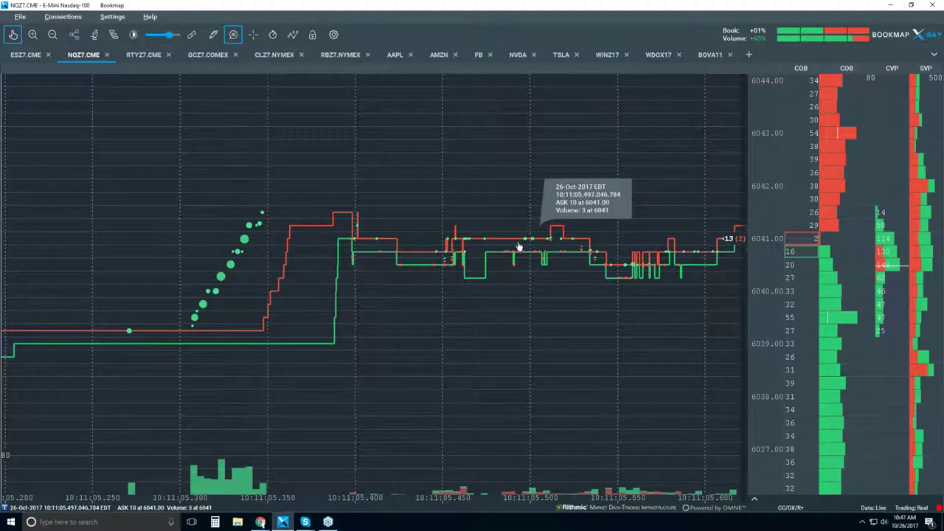
scroll(524, 247, down, 4)
scroll(519, 247, down, 5)
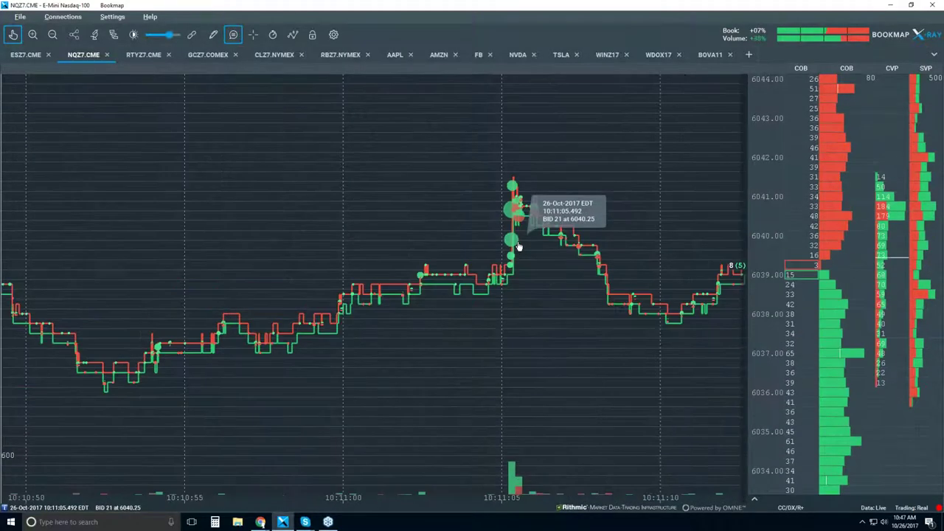
scroll(519, 247, down, 2)
scroll(519, 246, down, 2)
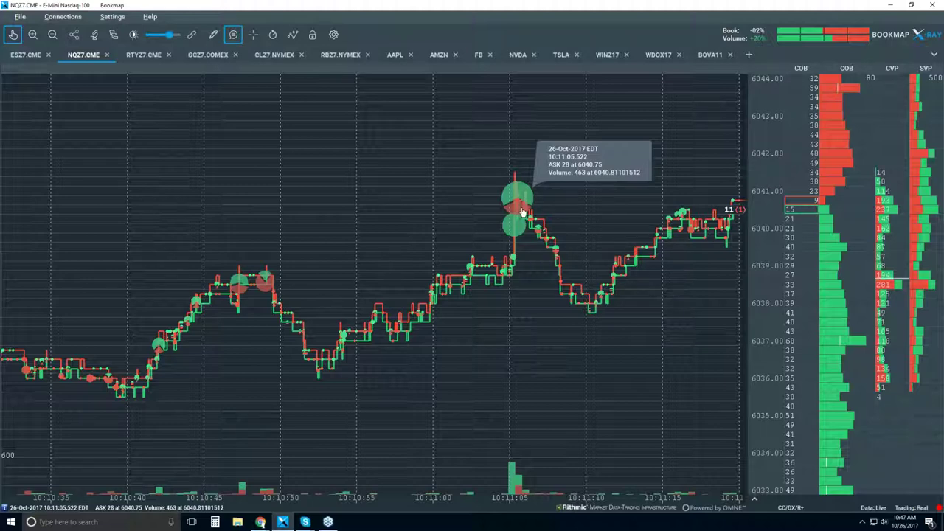
- Examine the large 10:11:05 volume dot against the price history from about 10:09 to 10:18, and turn off the data tooltip
scroll(522, 213, down, 5)
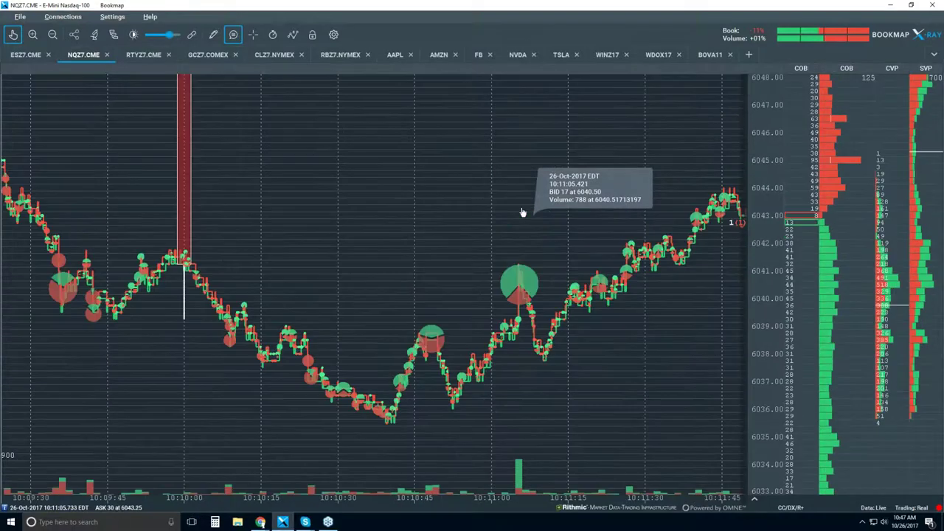
scroll(522, 212, up, 2)
scroll(513, 251, down, 2)
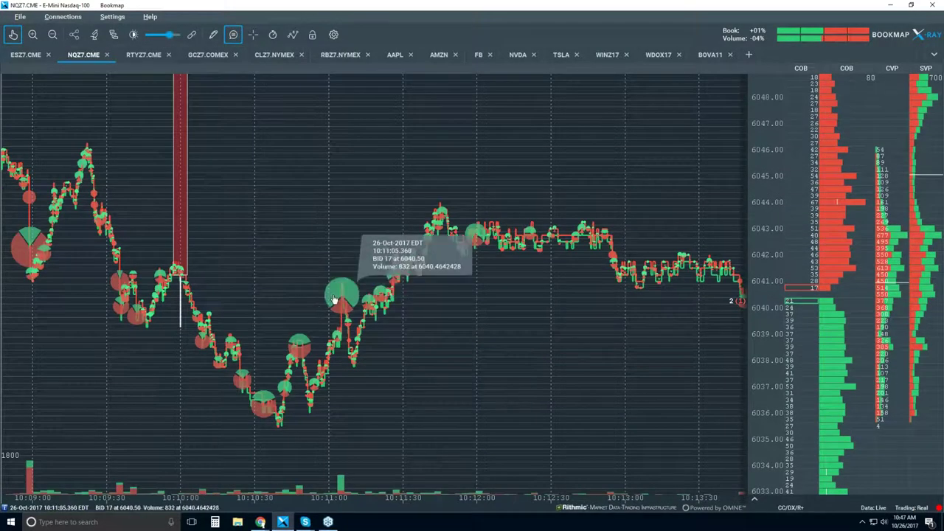
scroll(334, 300, down, 2)
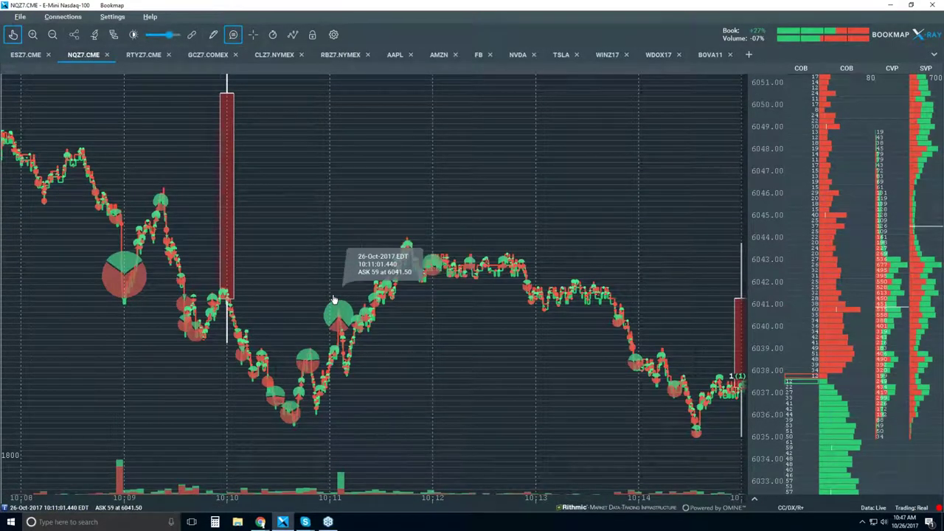
scroll(334, 300, down, 2)
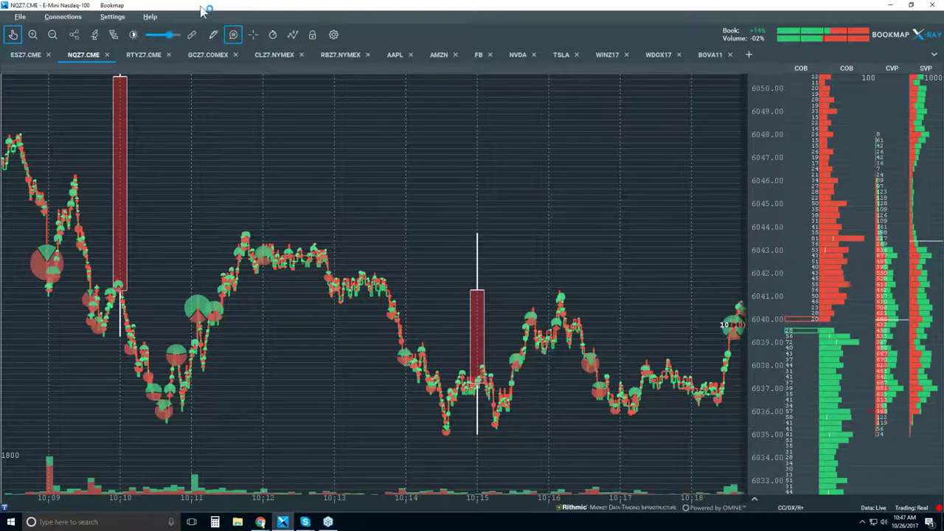
click(233, 35)
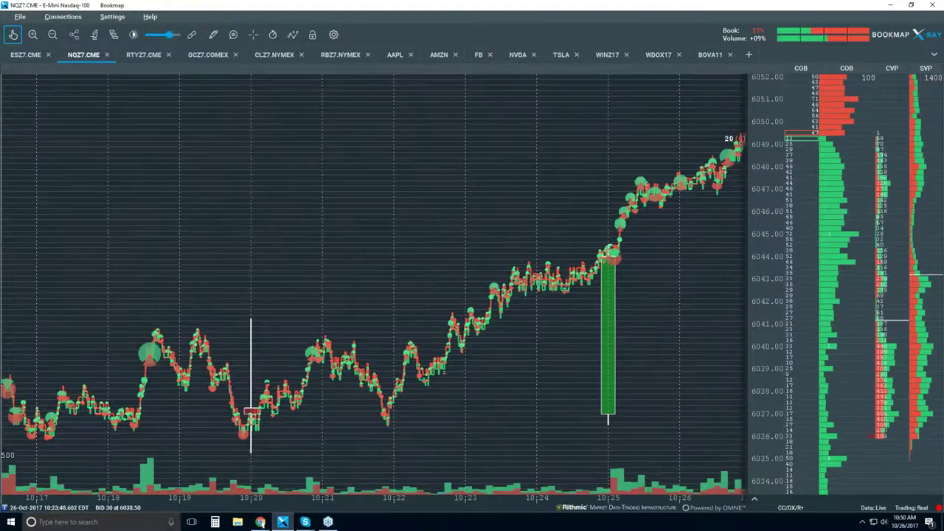
- Turn off chart panning to return the NQZ7.CME chart to the live price
scroll(374, 288, down, 2)
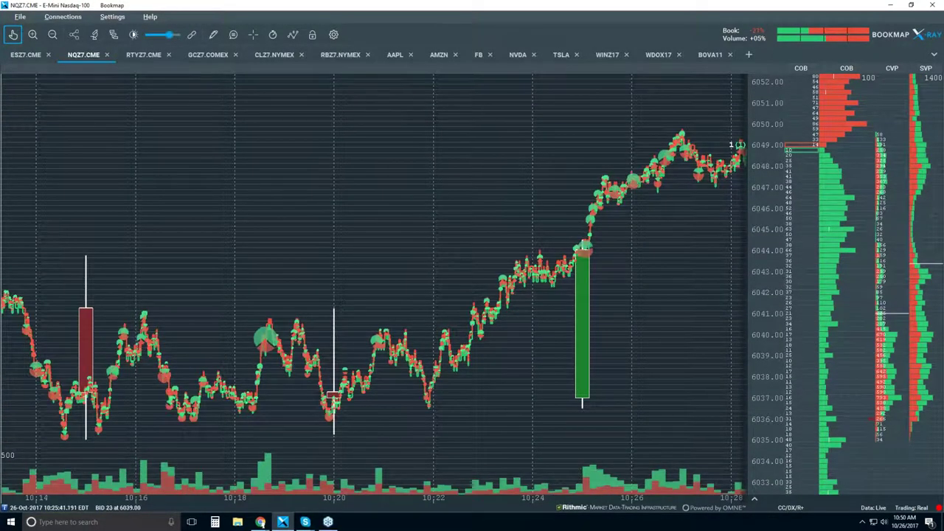
scroll(374, 265, down, 2)
scroll(374, 265, down, 2)
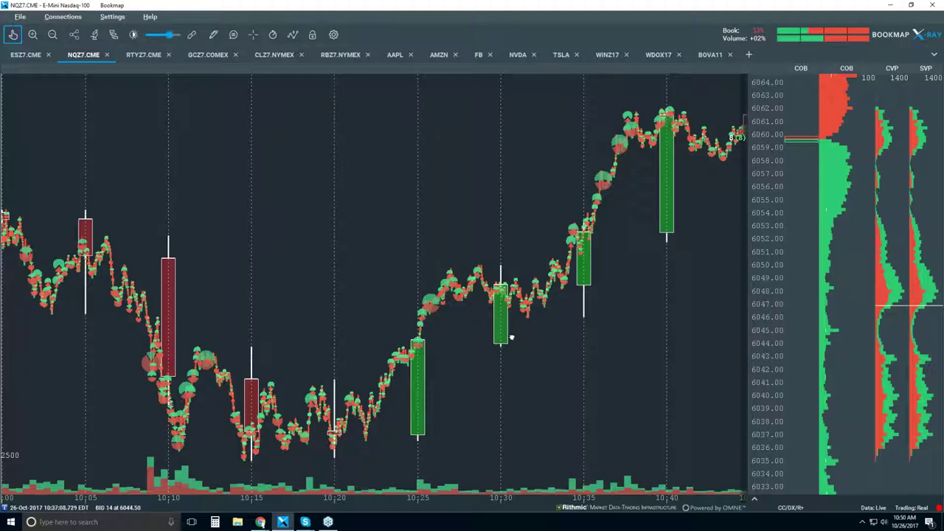
click(14, 37)
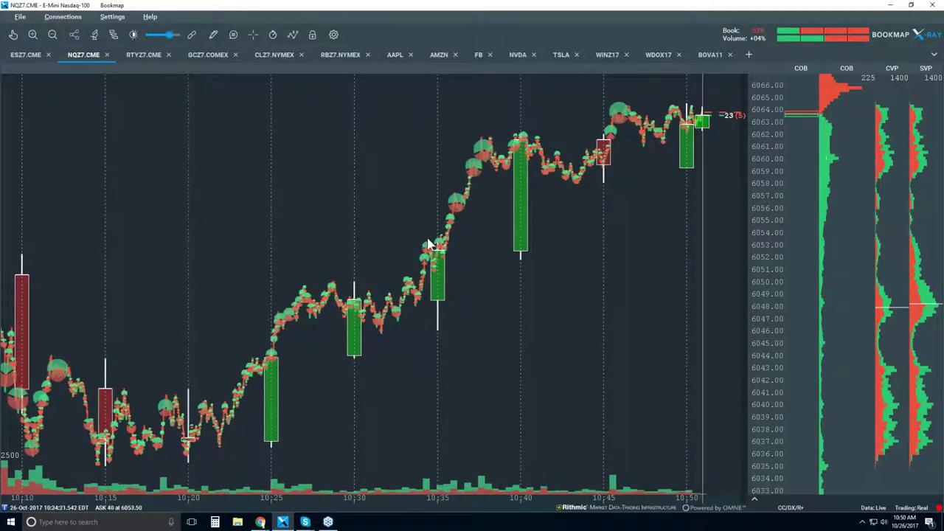
- Turn on the Heatmap layer over the live chart, with about 10:38 to 10:52 in view
scroll(428, 244, down, 1)
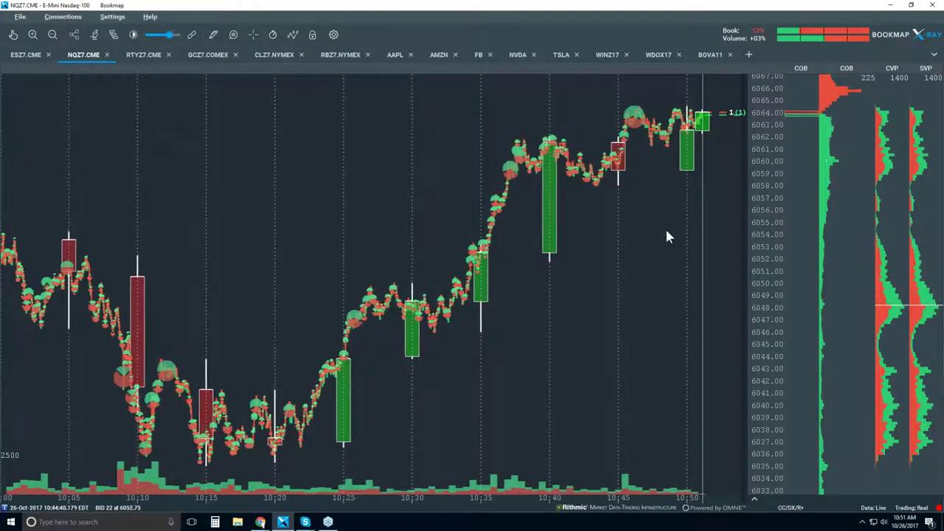
scroll(684, 159, up, 1)
scroll(683, 158, up, 1)
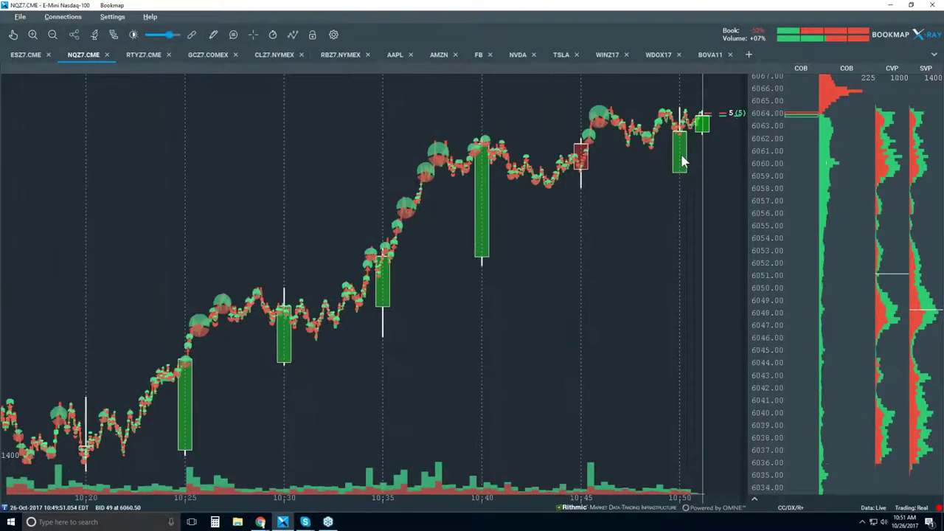
scroll(684, 162, up, 1)
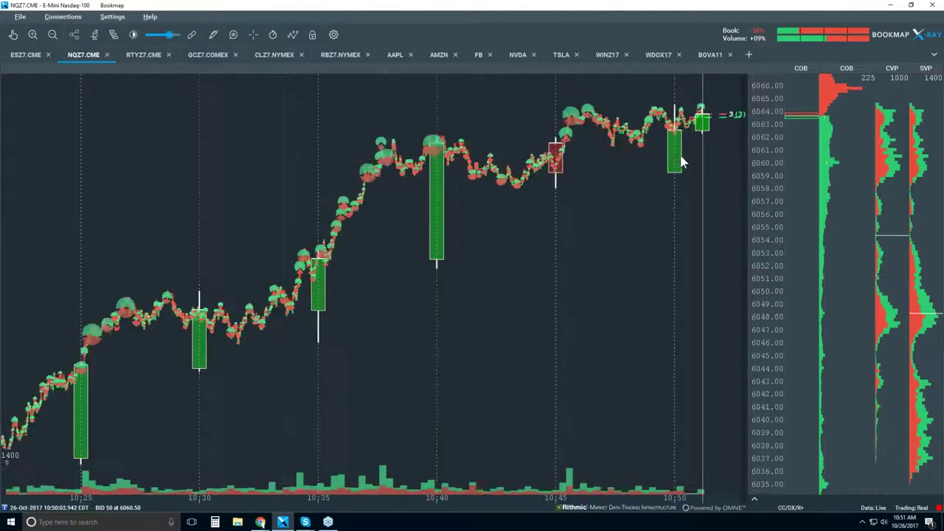
scroll(683, 162, up, 3)
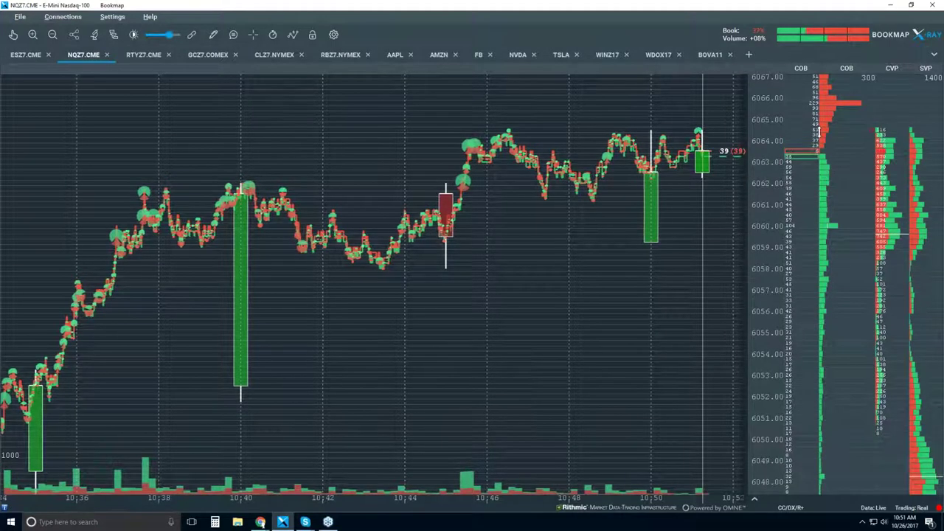
scroll(827, 127, up, 1)
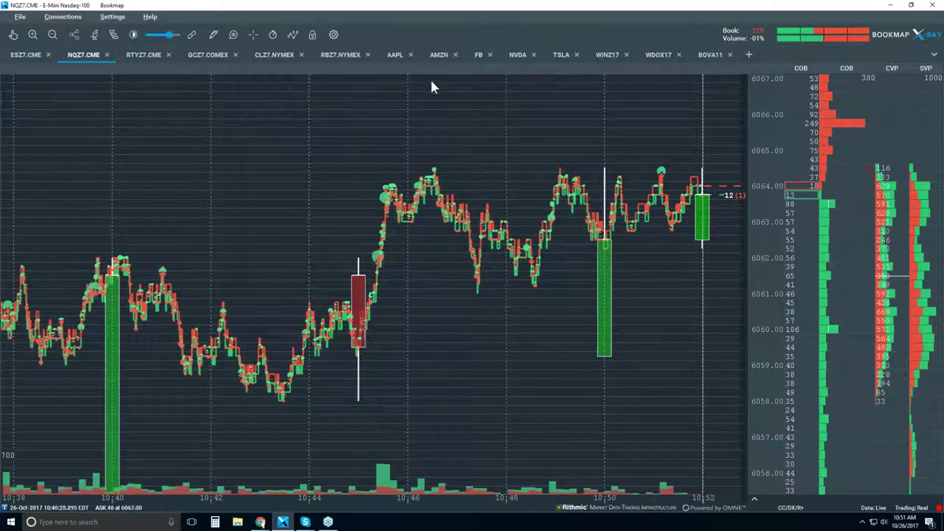
click(293, 35)
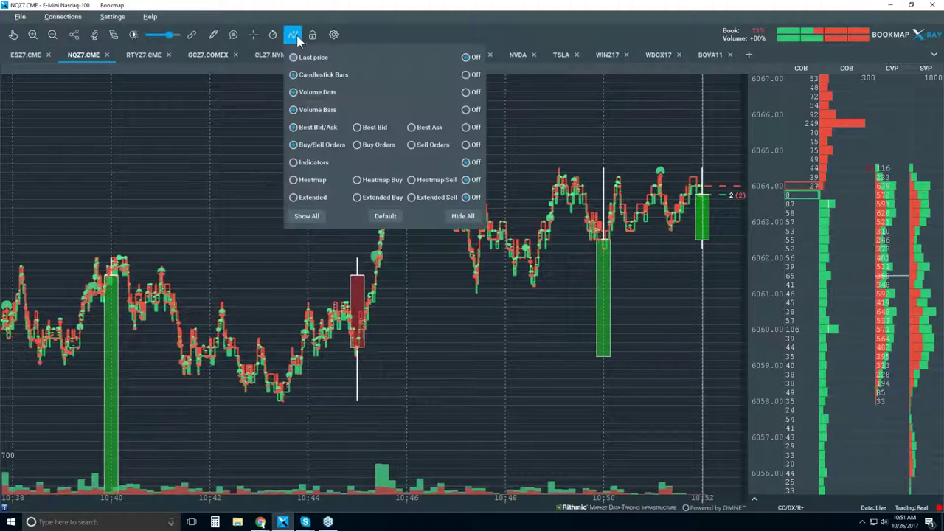
click(316, 179)
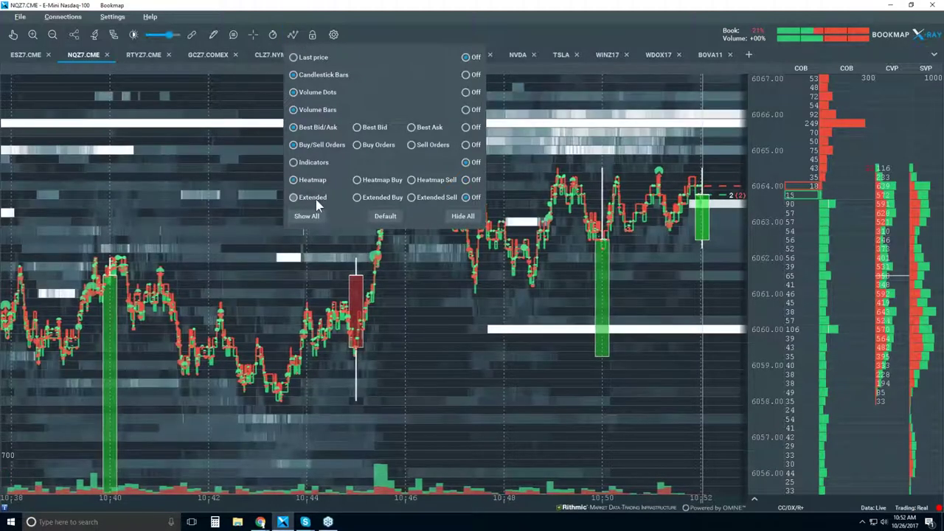
click(337, 255)
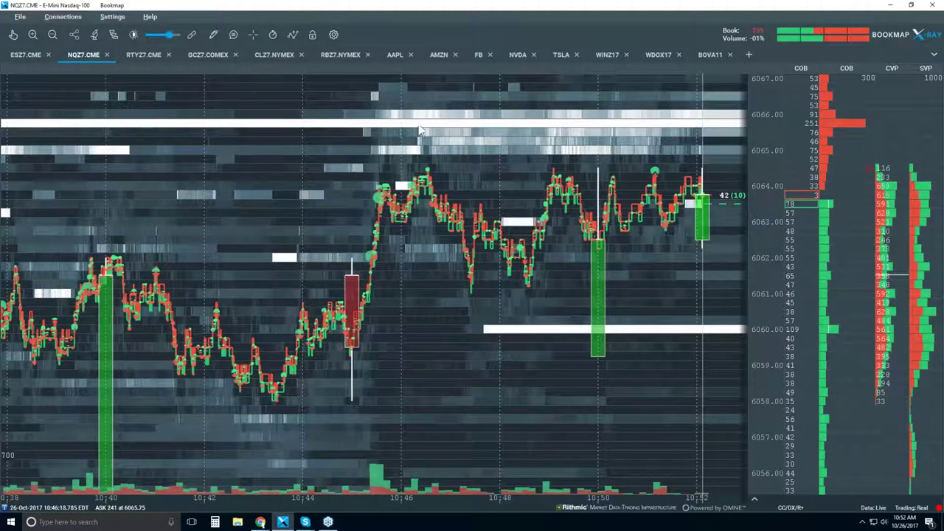
- Examine the heatmap's bright liquidity bands near 6066 and 6060 against the price movement over wider and narrower time ranges
scroll(332, 125, down, 3)
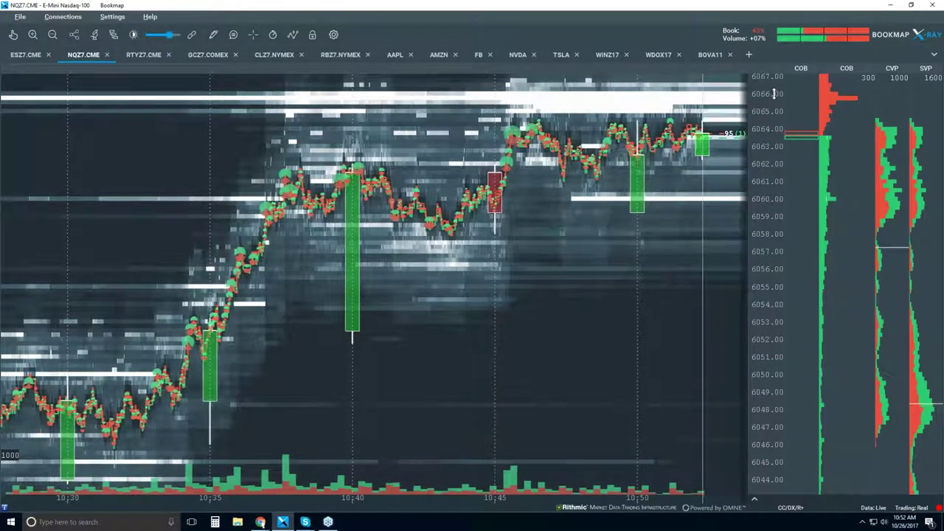
scroll(655, 102, up, 2)
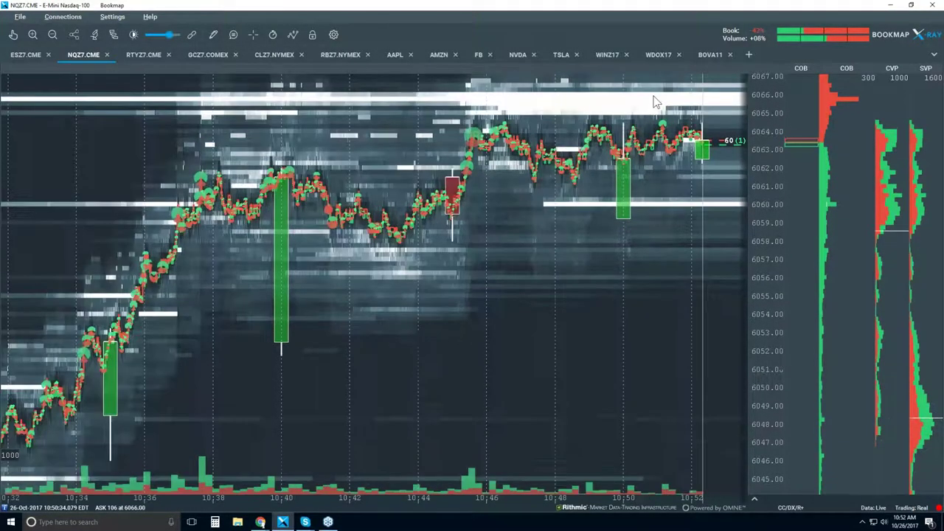
scroll(655, 100, up, 2)
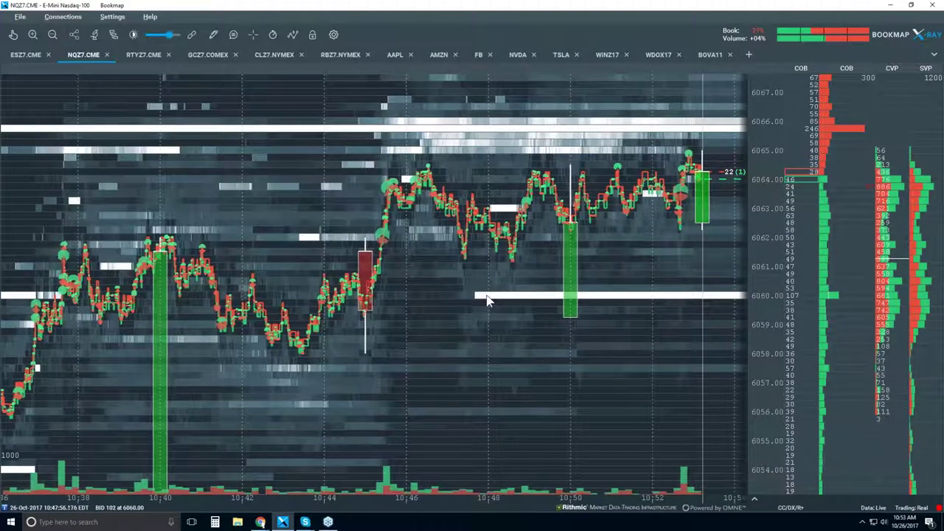
scroll(487, 295, down, 3)
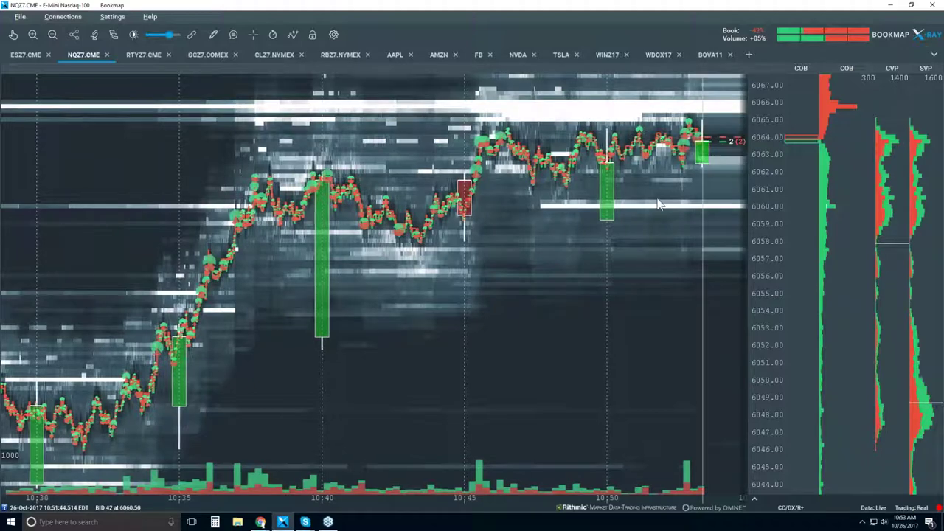
scroll(664, 177, up, 3)
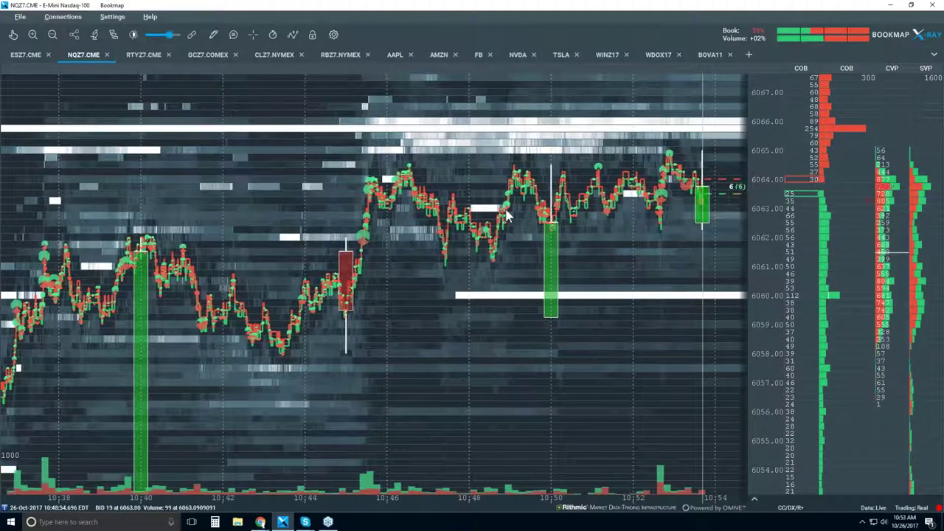
scroll(506, 214, down, 2)
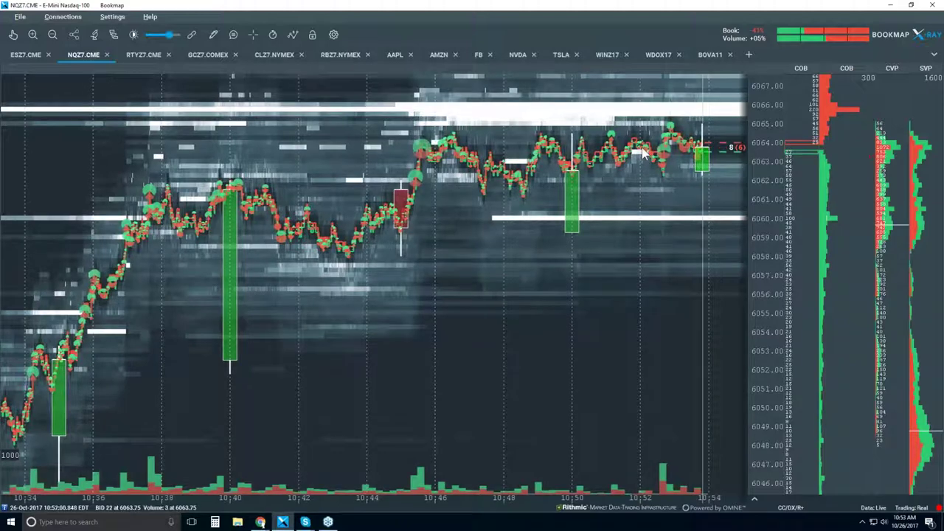
scroll(604, 158, up, 2)
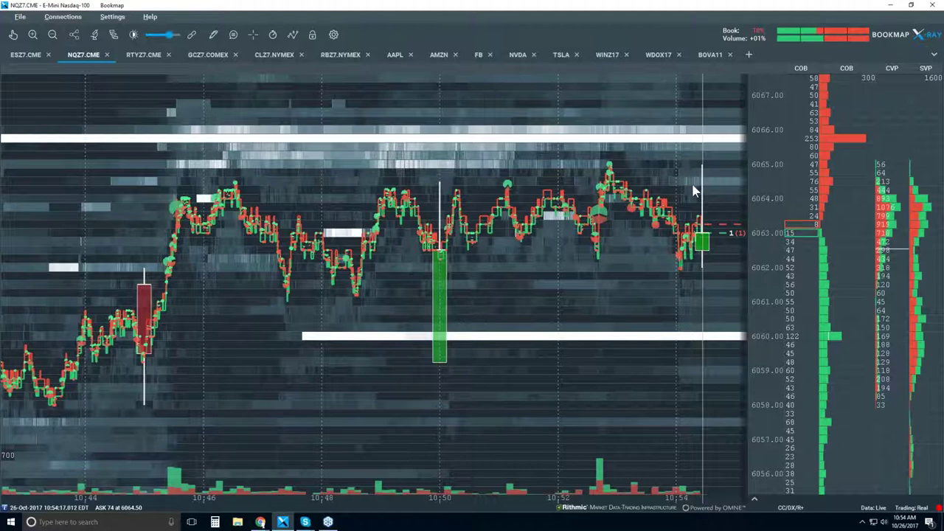
scroll(693, 192, up, 5)
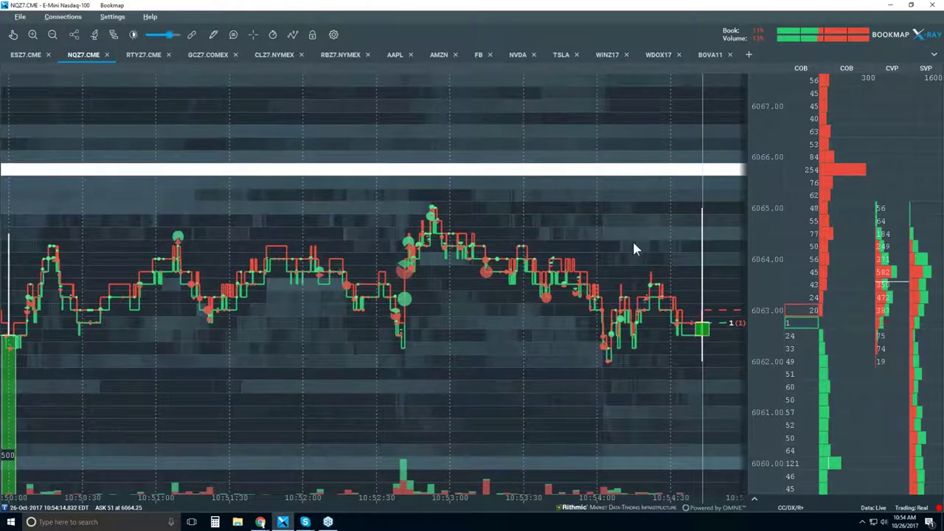
scroll(609, 236, down, 3)
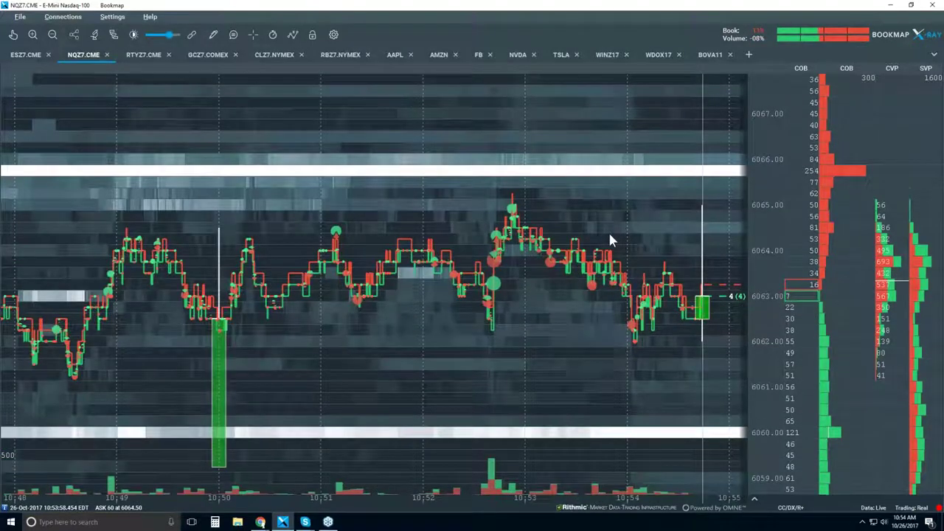
scroll(610, 237, down, 4)
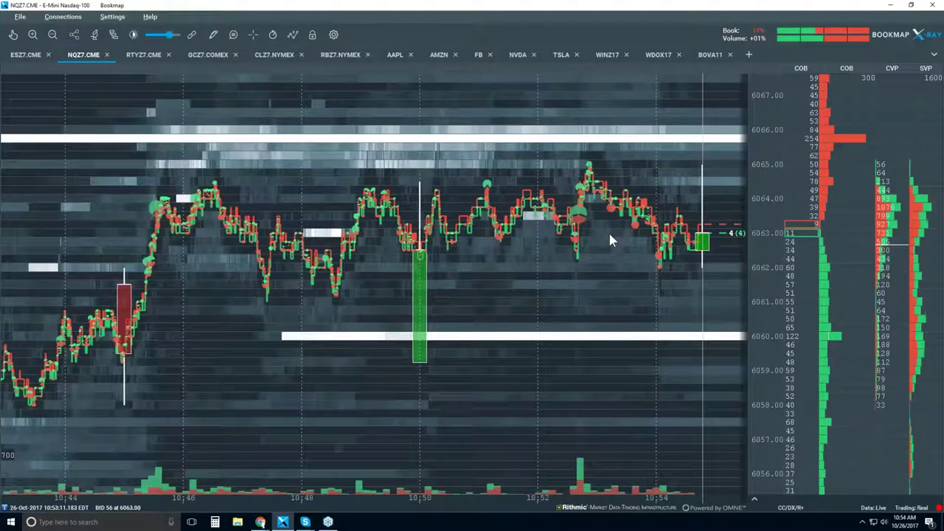